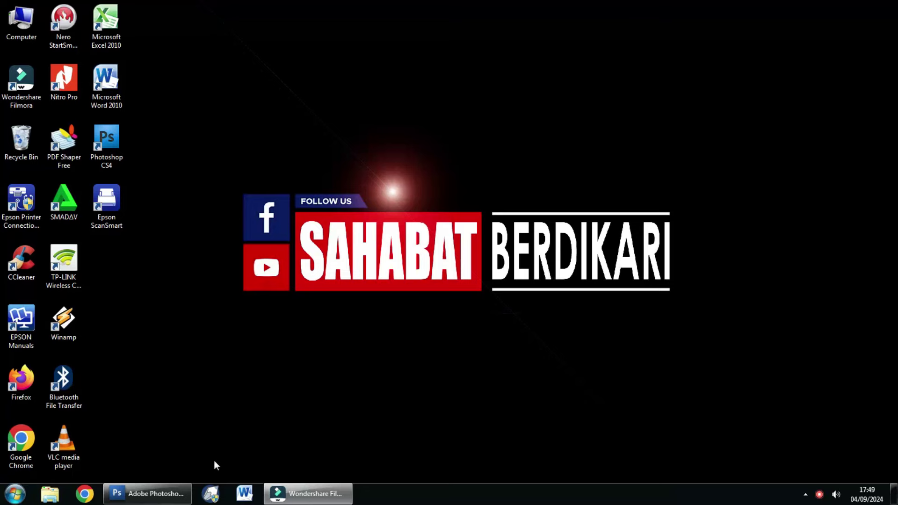
Close the Untitled-1 transcript document in Photoshop without saving its changes
click(172, 497)
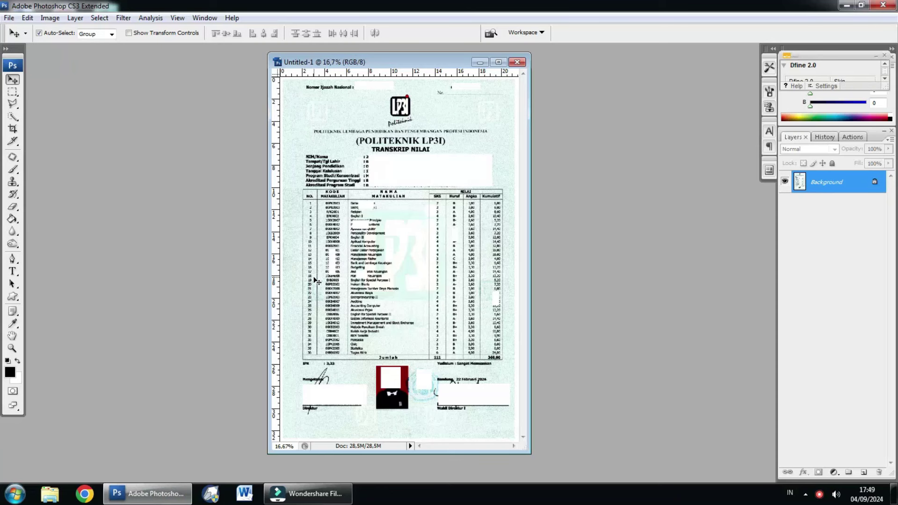
click(517, 62)
click(459, 192)
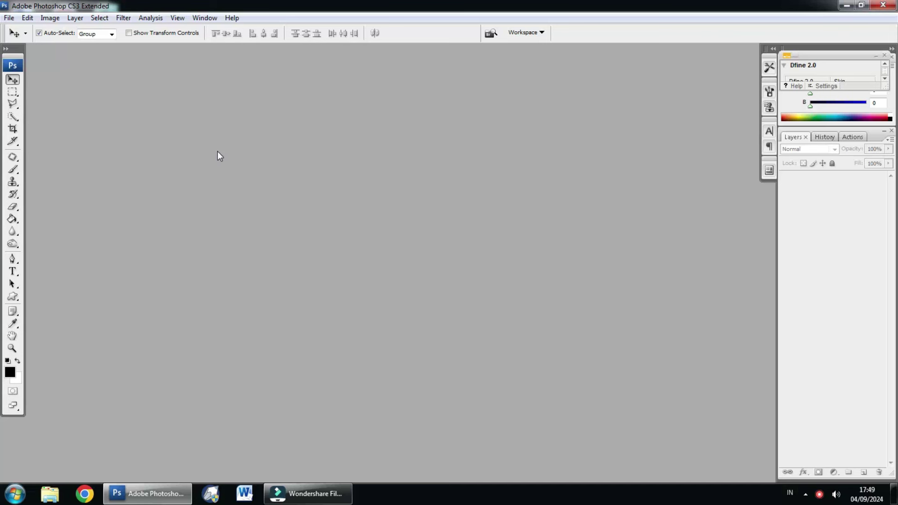
Switch between toolbox tools, then open File > Import to the EPSON L3110 Series entry
key(m)
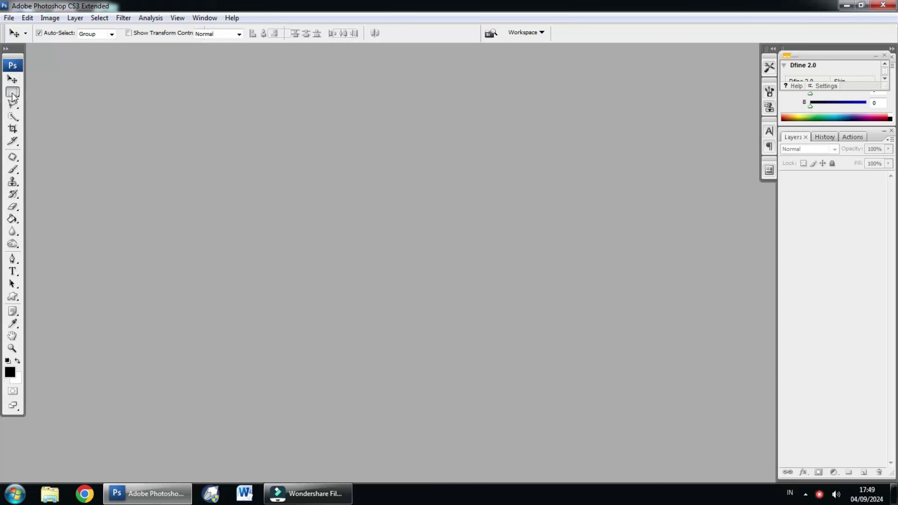
key(v)
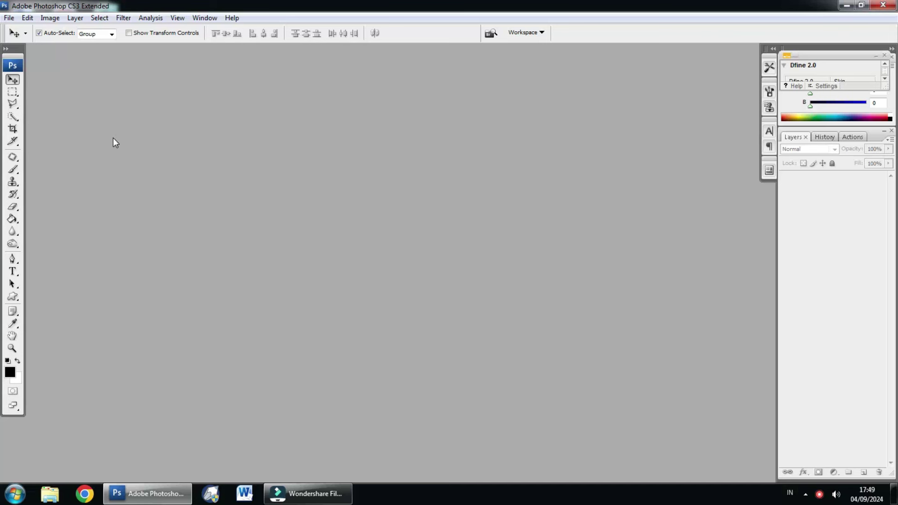
click(13, 92)
click(93, 118)
click(13, 91)
click(8, 18)
mouse_move(84, 221)
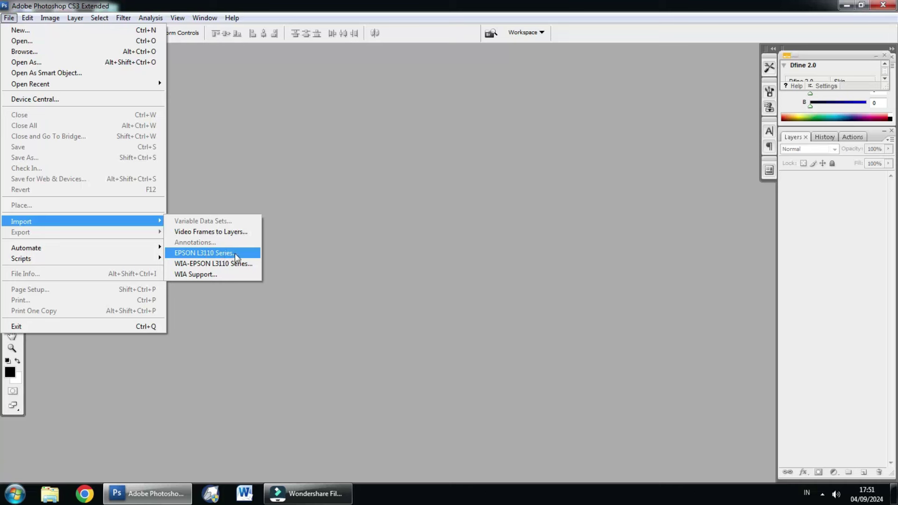
Launch Epson Scan 2 for the EPSON L3110 Series and reposition its window
click(234, 253)
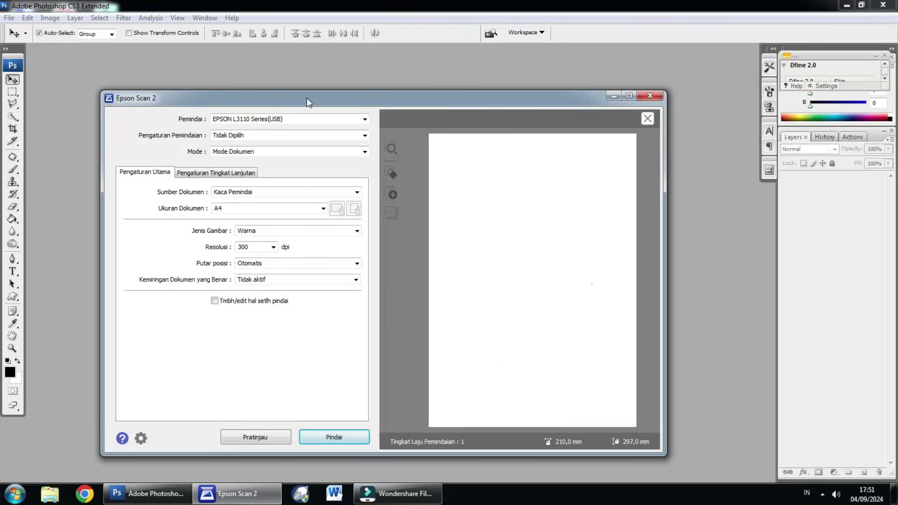
drag(305, 98, 300, 75)
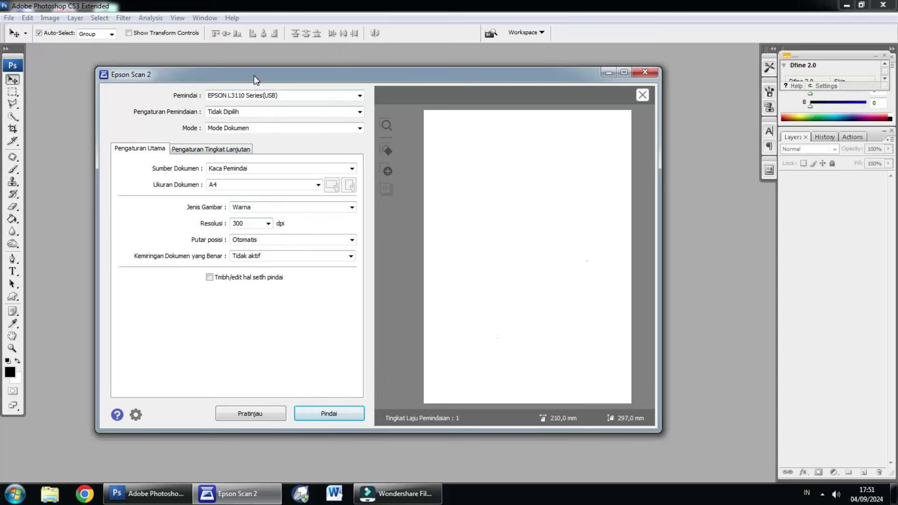
drag(256, 79, 260, 80)
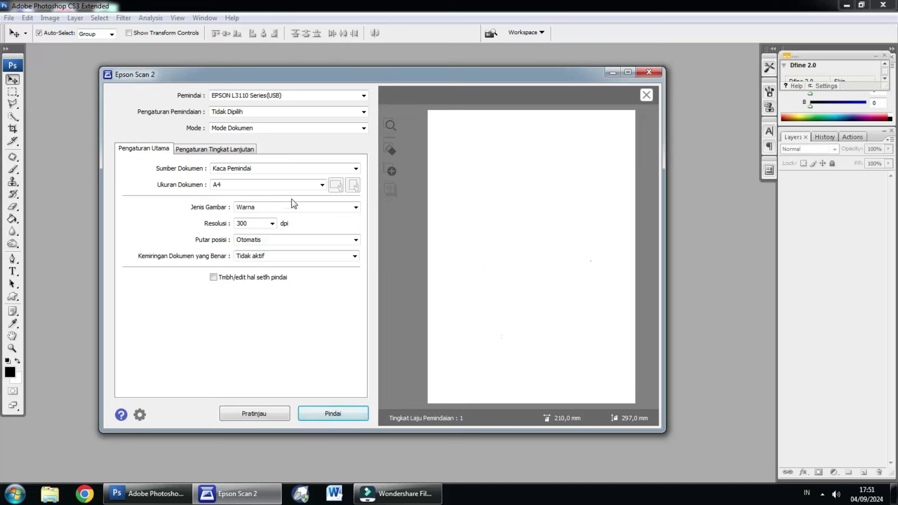
drag(212, 78, 249, 80)
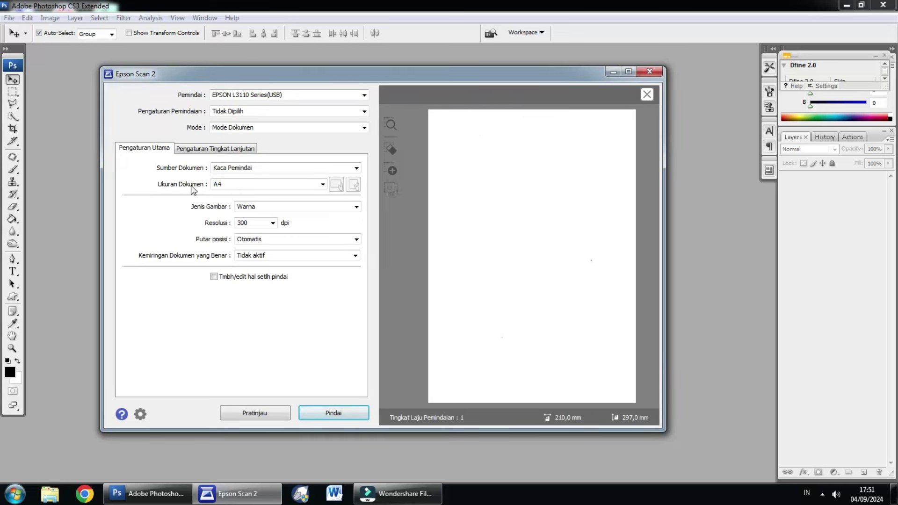
click(234, 186)
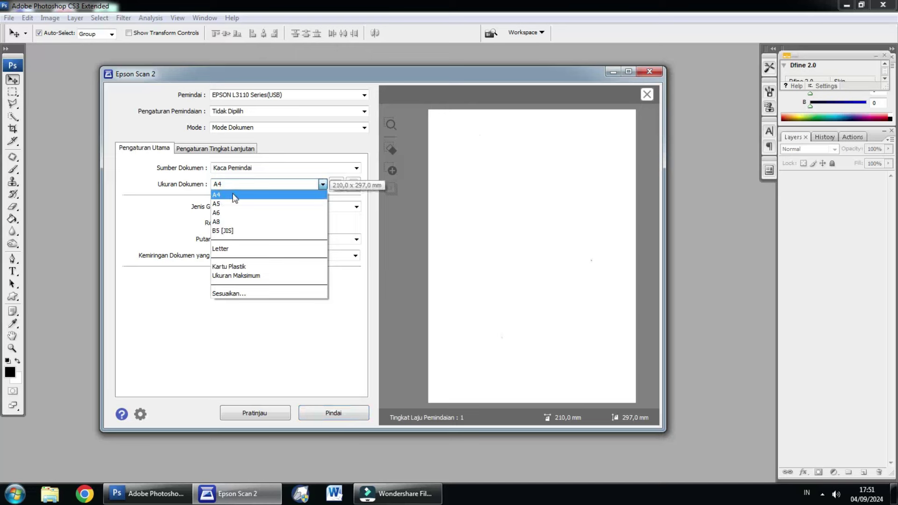
click(234, 196)
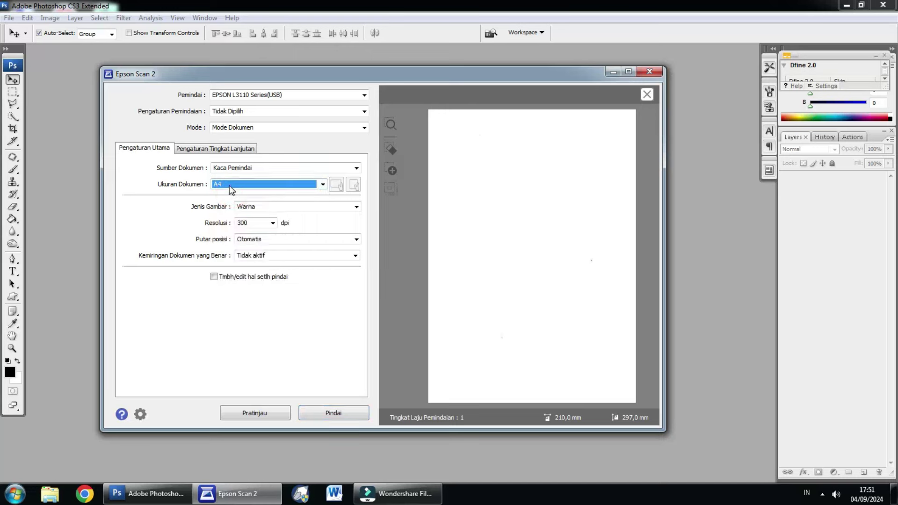
click(254, 224)
click(257, 224)
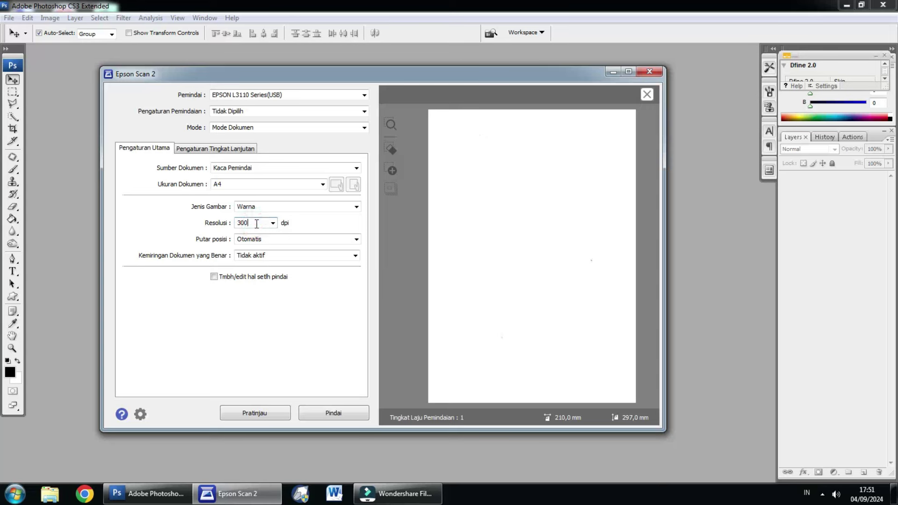
double_click(241, 223)
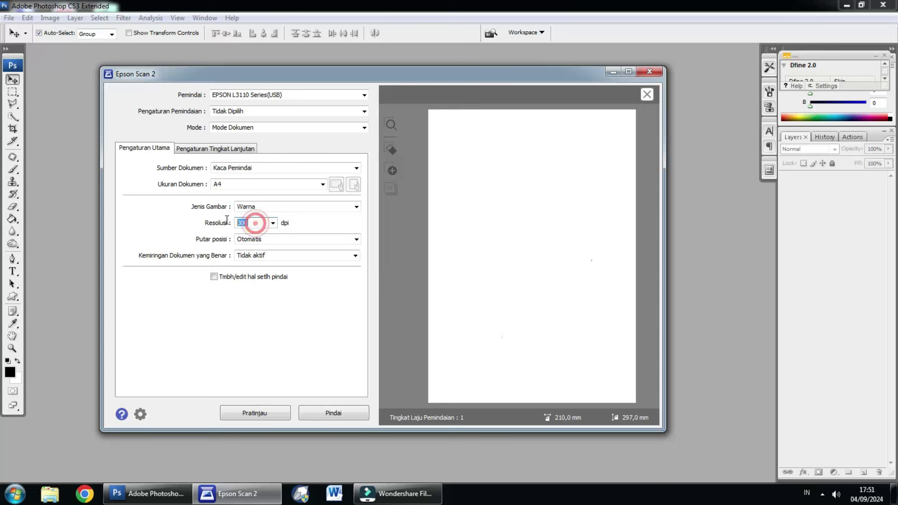
text(300)
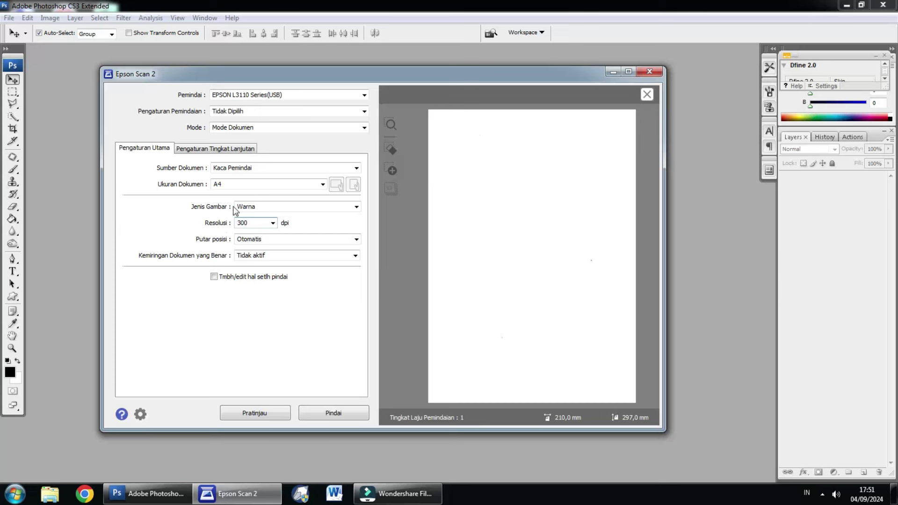
click(272, 223)
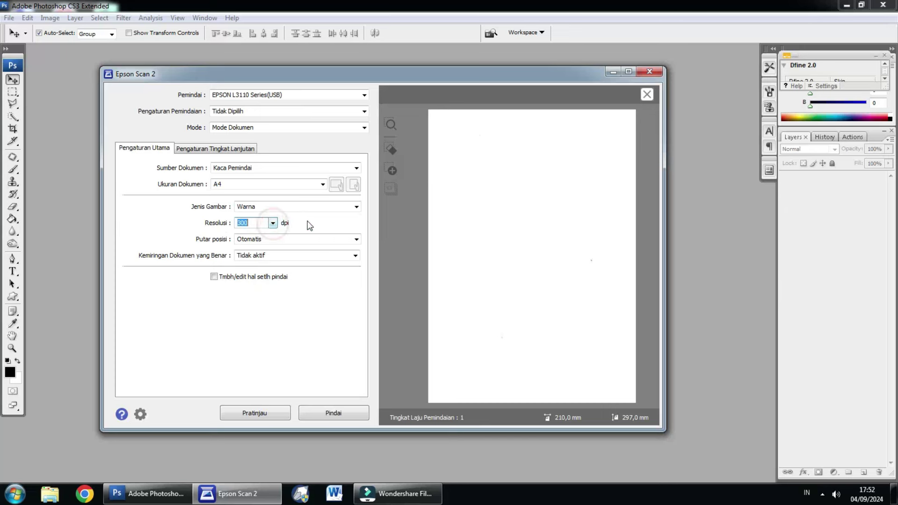
click(256, 223)
drag(280, 75, 280, 74)
click(282, 75)
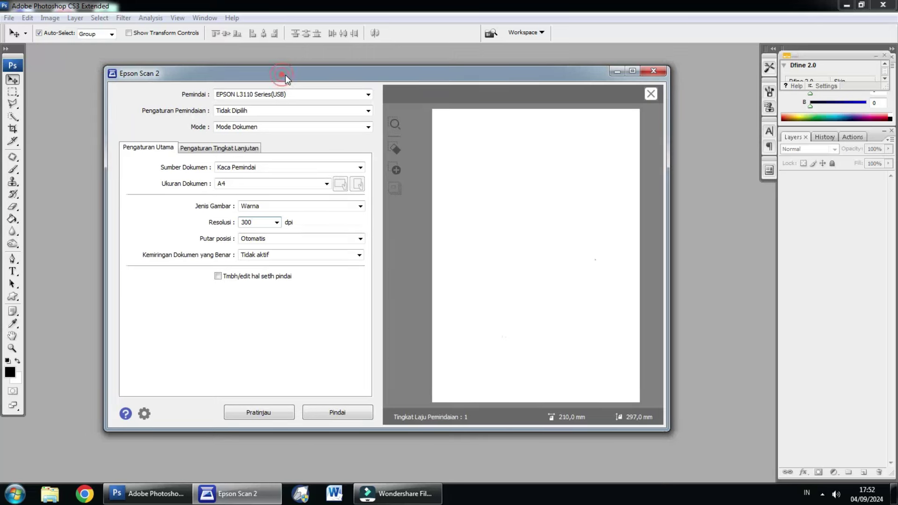
drag(285, 75, 288, 68)
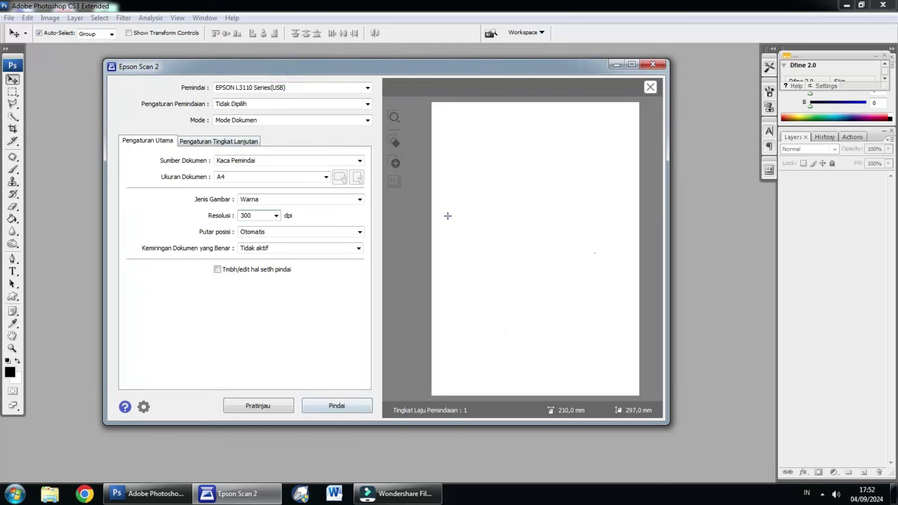
Scan the first transcript page into Photoshop as Untitled-3, moving the scanner window aside
click(331, 406)
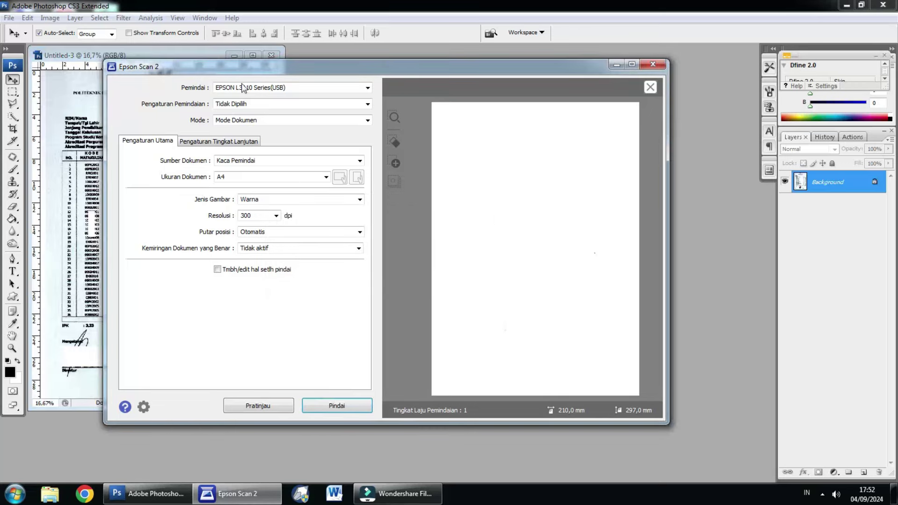
drag(240, 71, 325, 89)
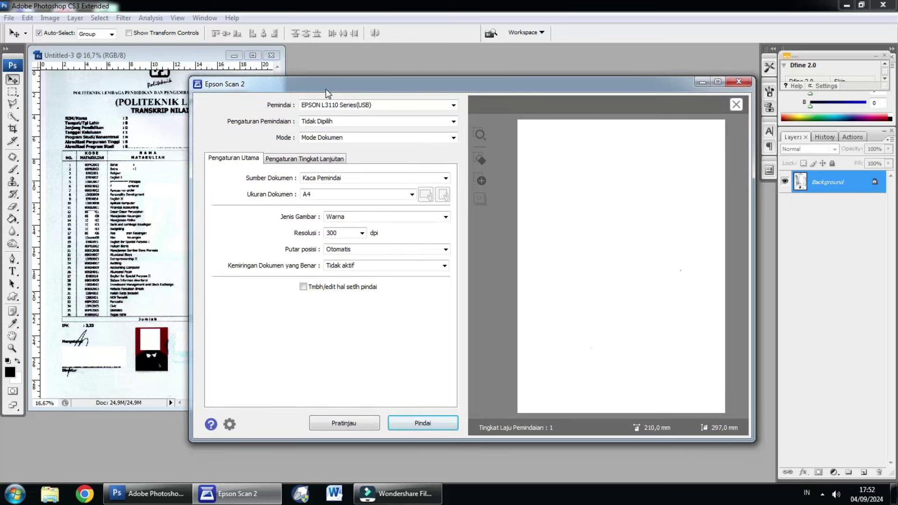
drag(325, 89, 355, 92)
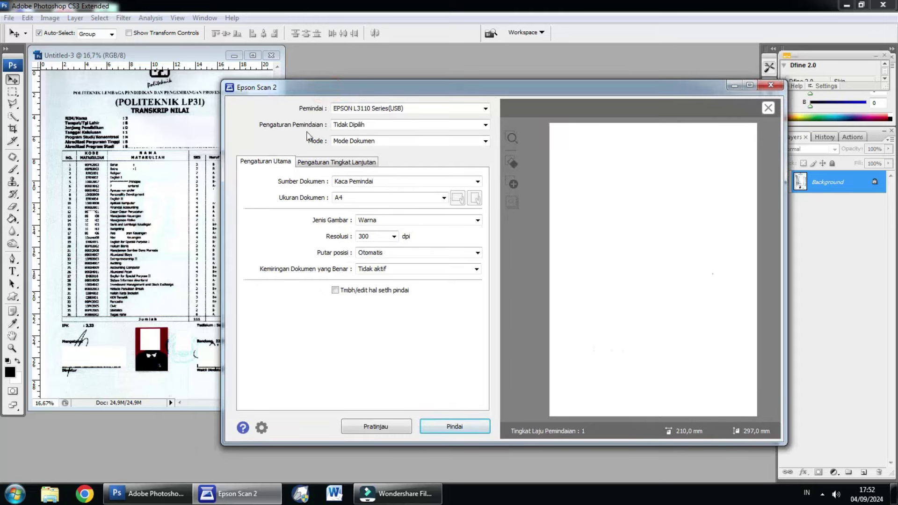
drag(266, 91, 285, 91)
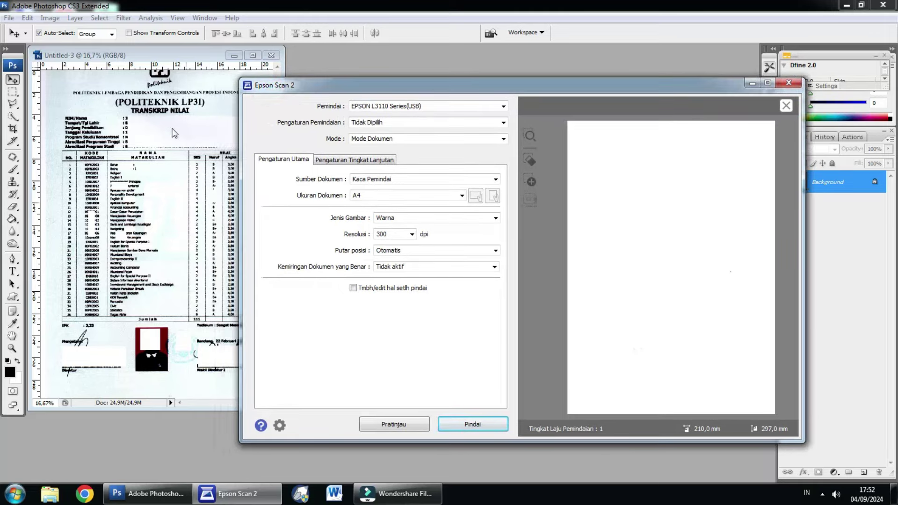
drag(265, 87, 299, 86)
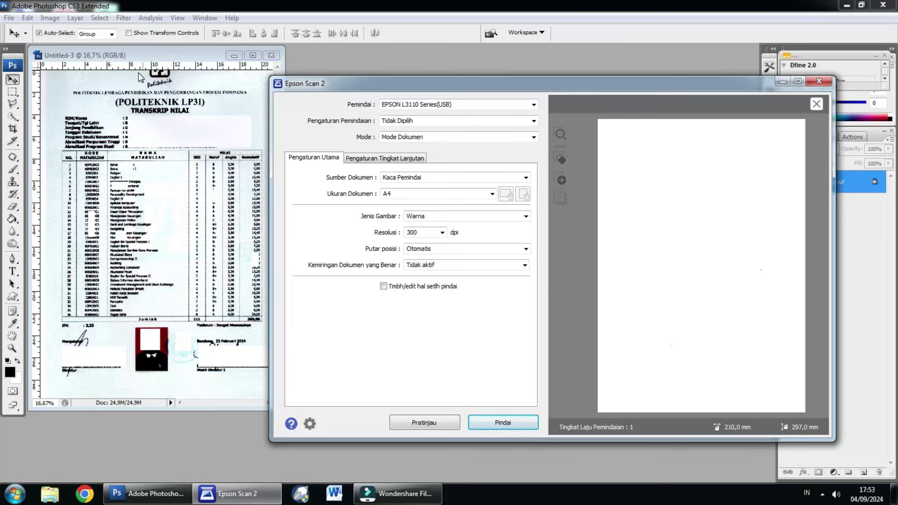
drag(322, 84, 304, 85)
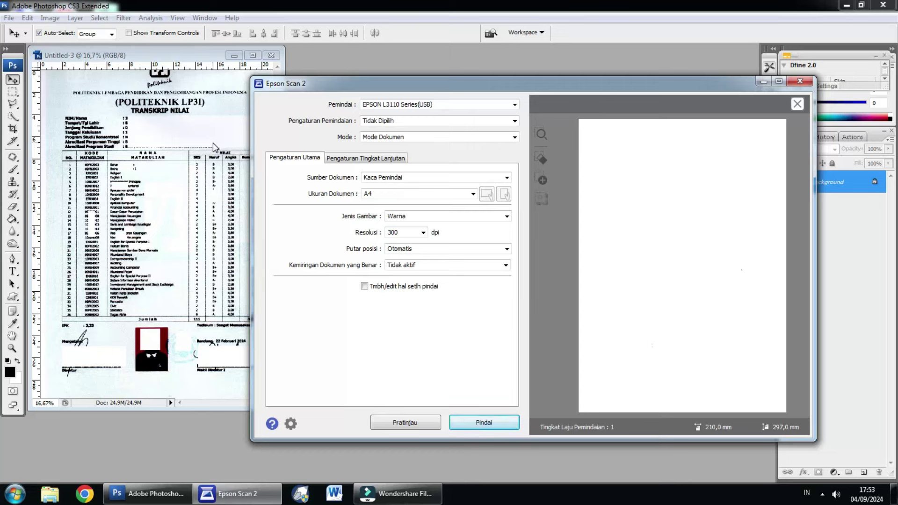
Scan the second transcript page as Untitled-4 and shift the Epson Scan 2 window aside
click(487, 424)
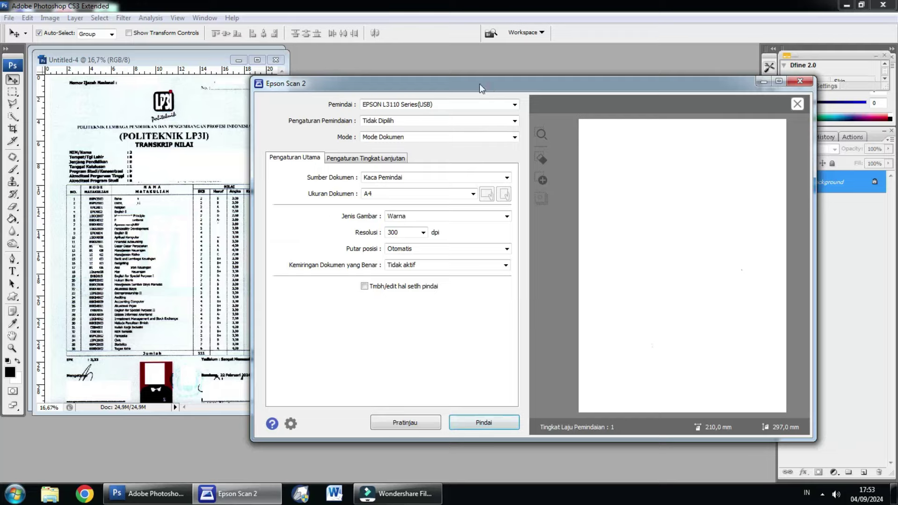
drag(479, 83, 481, 121)
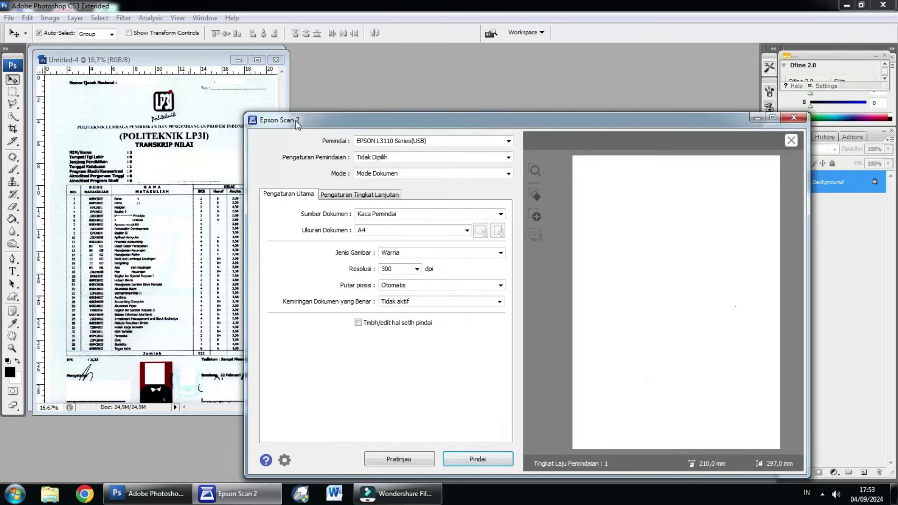
drag(296, 123, 313, 97)
drag(387, 97, 333, 92)
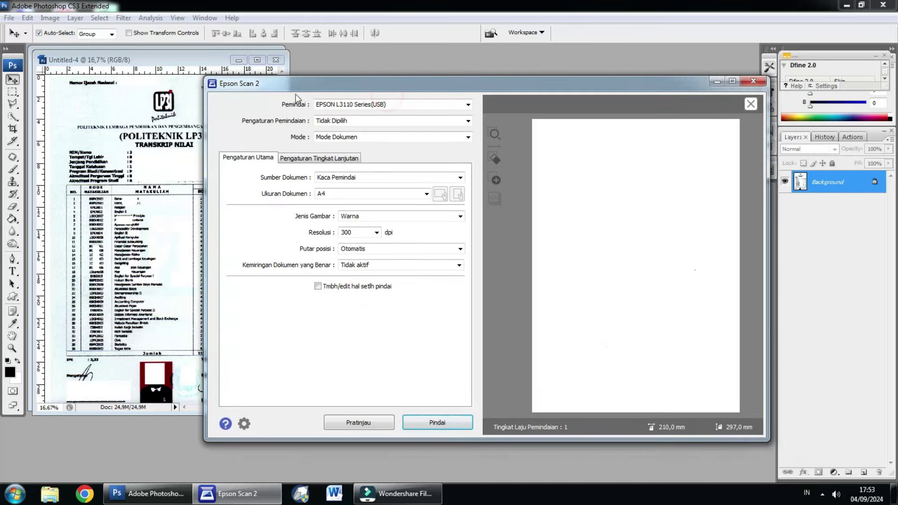
mouse_move(277, 81)
mouse_down()
mouse_move(238, 93)
mouse_move(258, 90)
mouse_up()
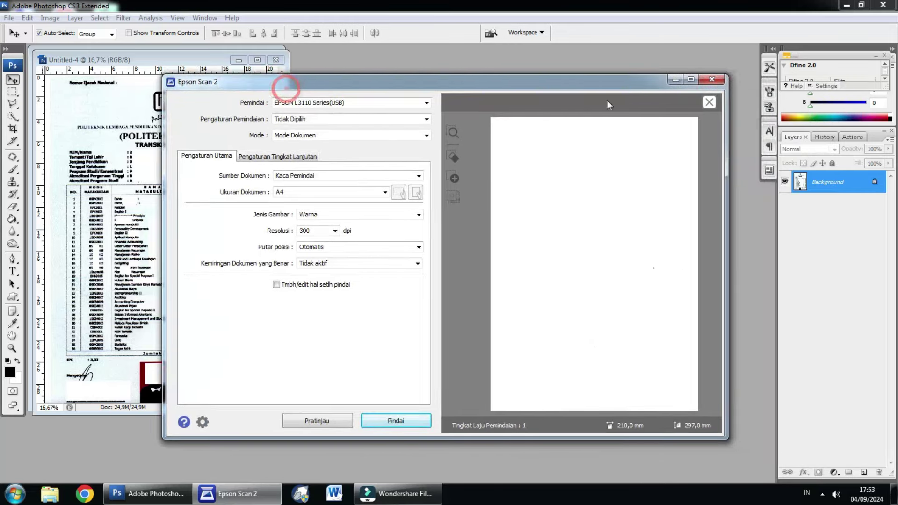
Close Epson Scan 2 and move Untitled-4 aside to reveal Untitled-3
click(720, 81)
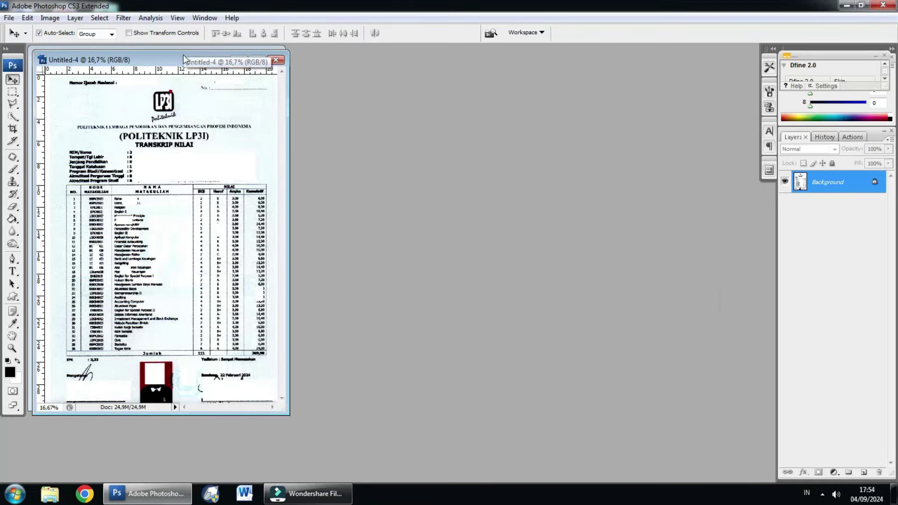
drag(183, 60, 274, 71)
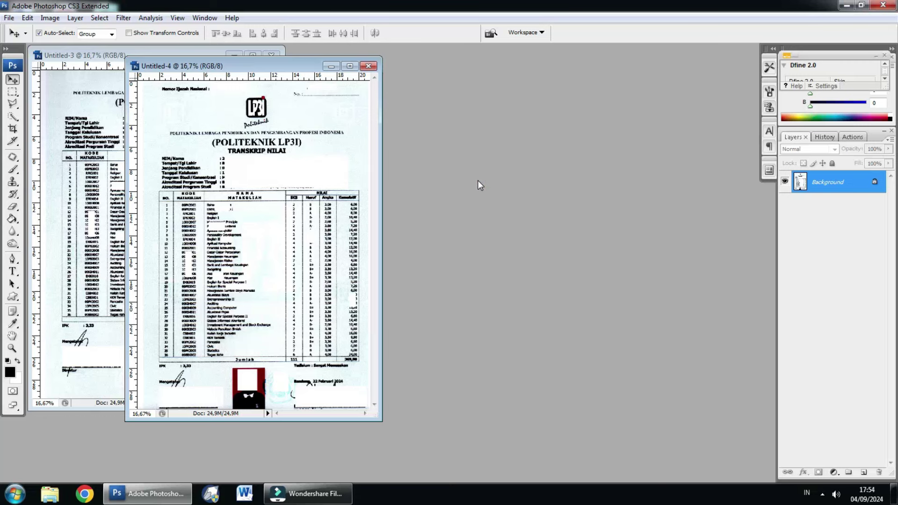
Start a new document with width 8,5 in and height 13 in
key(ctrl+n)
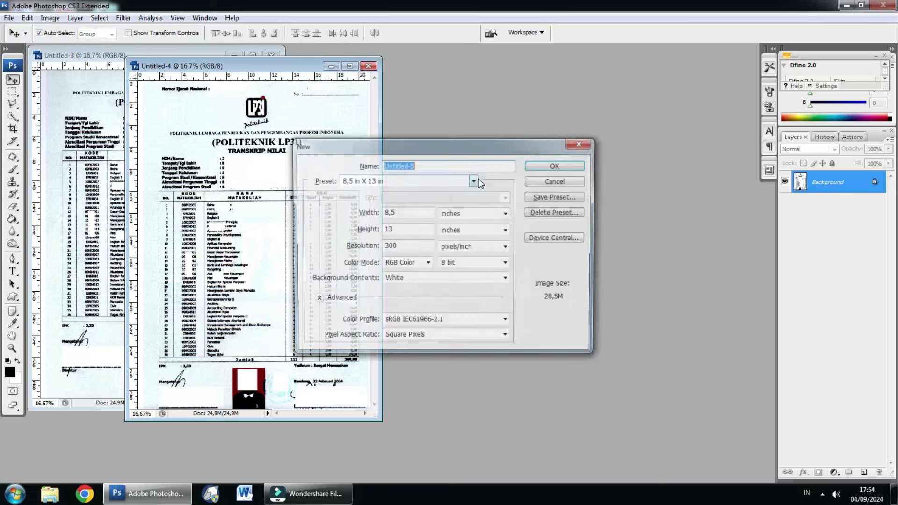
drag(474, 145, 616, 96)
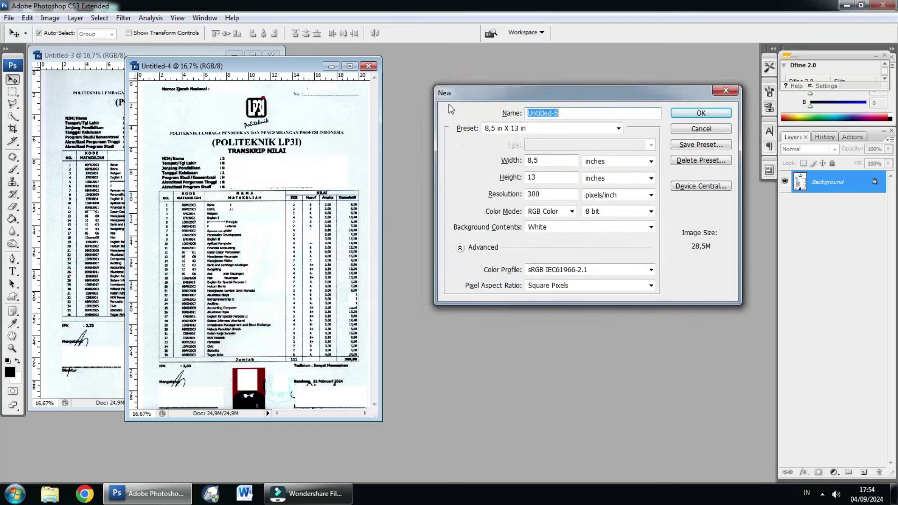
drag(472, 93, 454, 101)
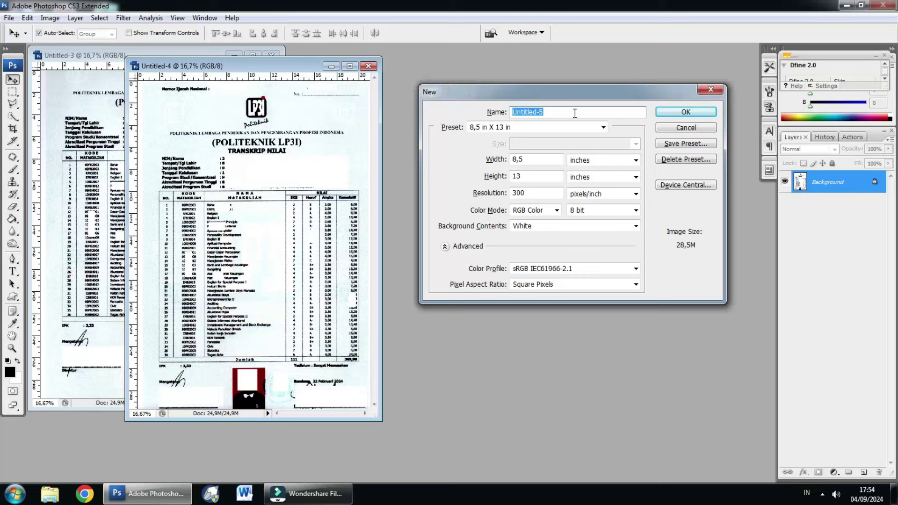
click(538, 161)
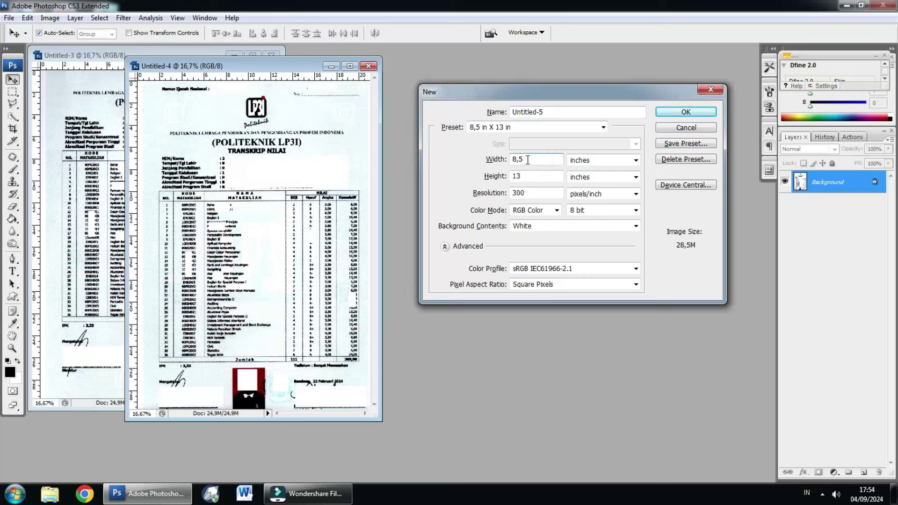
click(627, 162)
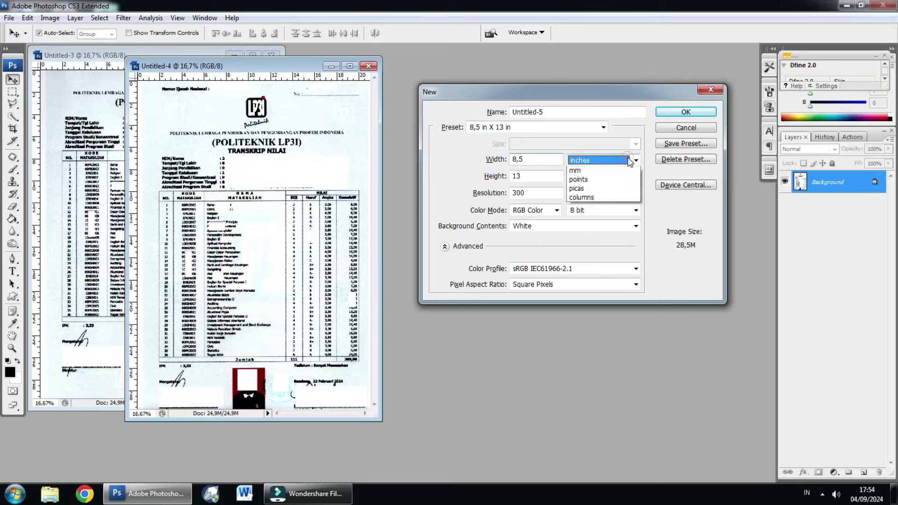
click(605, 176)
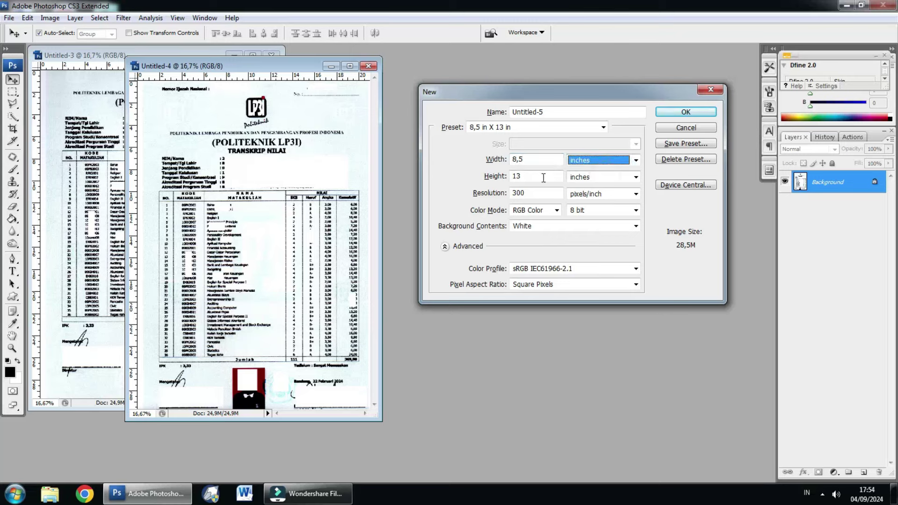
click(540, 176)
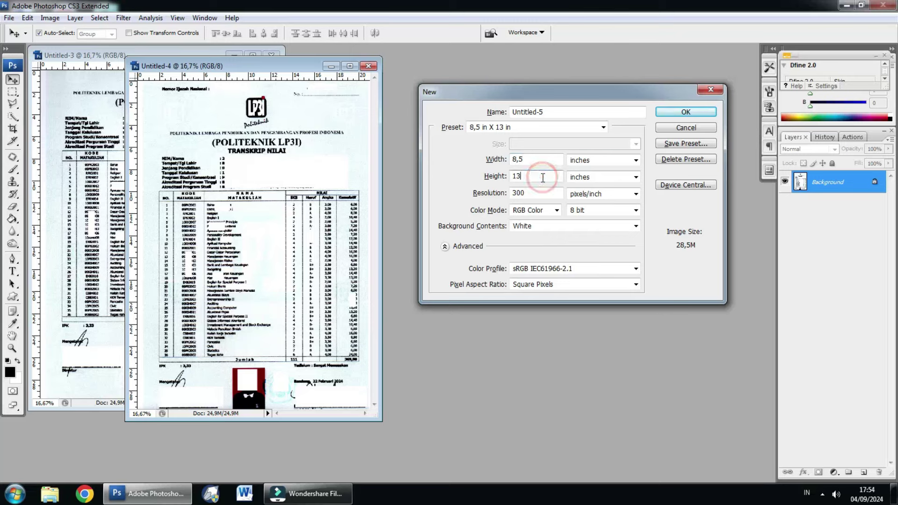
click(610, 180)
click(603, 185)
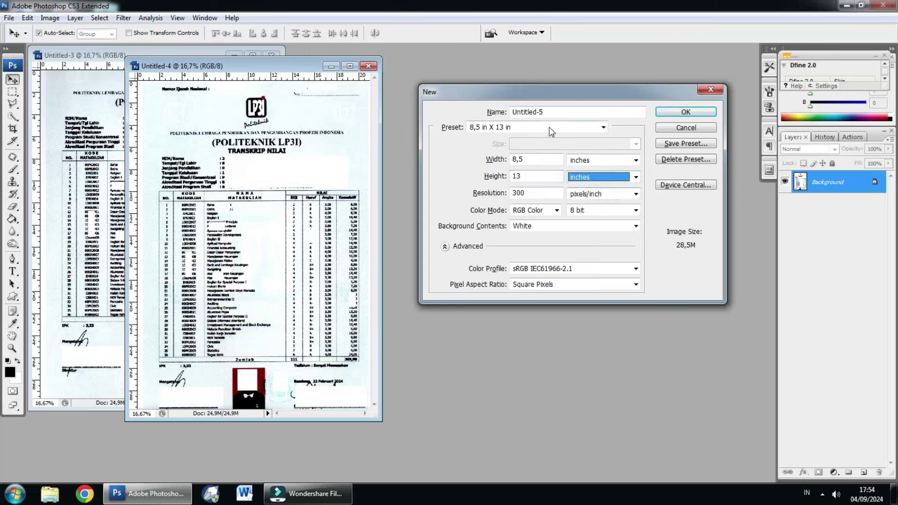
Set resolution to 300 pixels/inch and create the blank Untitled-5 page
click(546, 192)
drag(564, 94, 565, 85)
drag(532, 184, 491, 179)
text(300)
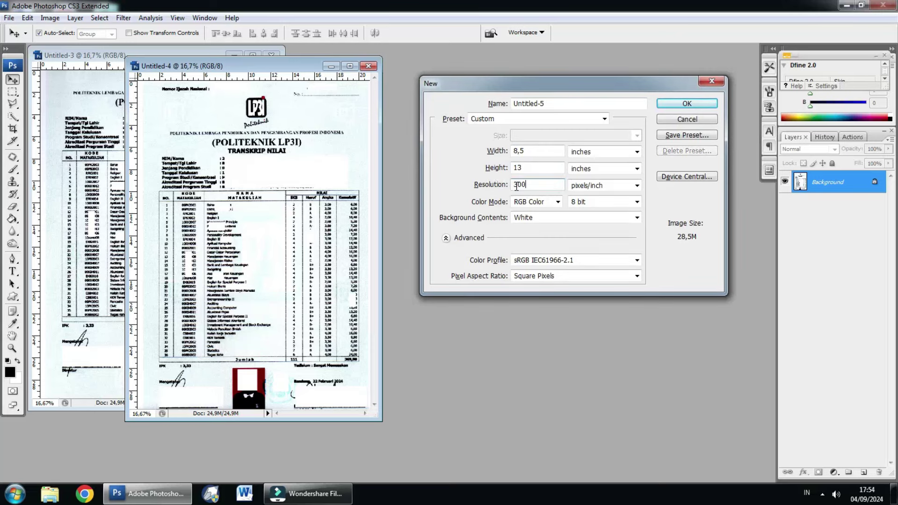
click(618, 187)
click(615, 197)
drag(599, 89, 594, 83)
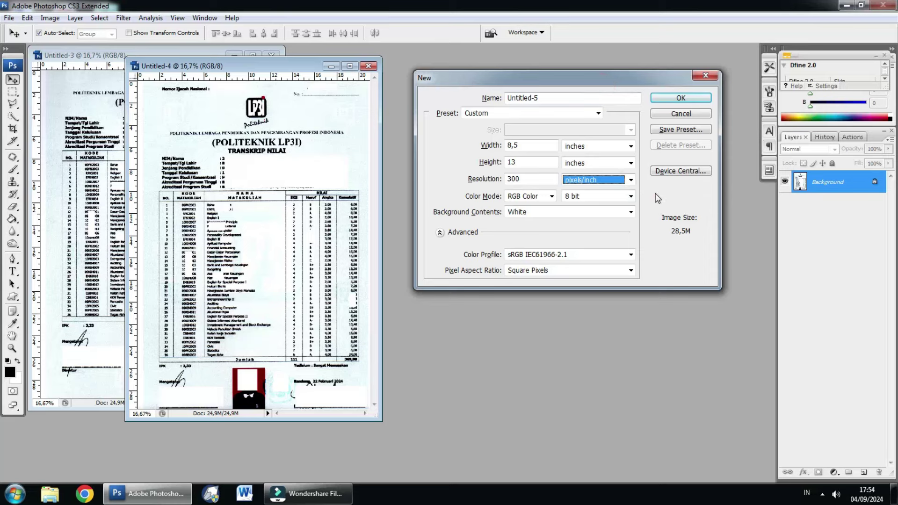
key(shift+Tab)
click(527, 179)
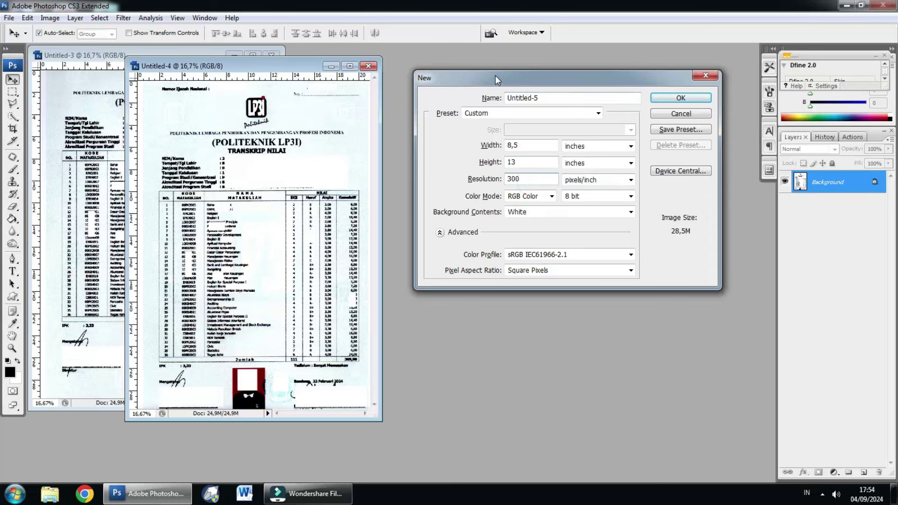
drag(496, 76, 490, 77)
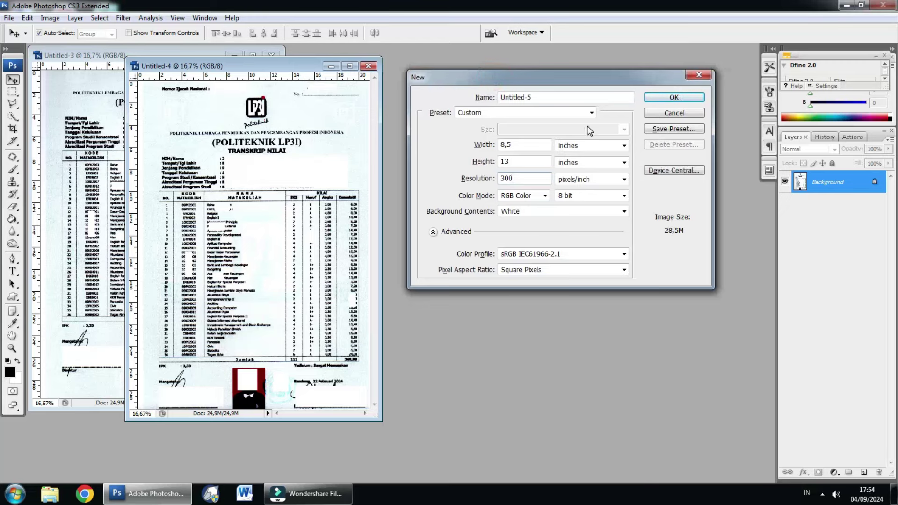
click(661, 97)
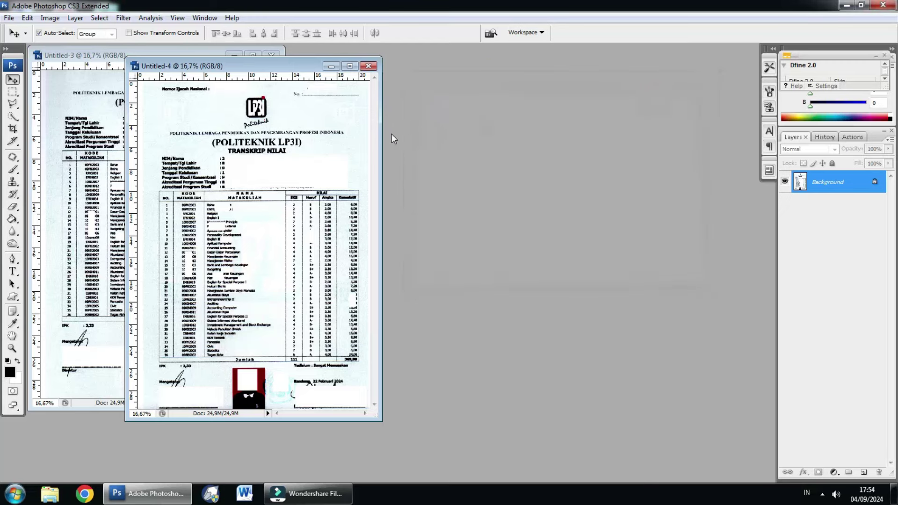
Move the Untitled-5 window right, zoom out, and bring Untitled-3 forward
mouse_move(182, 59)
mouse_down()
mouse_move(567, 57)
mouse_move(519, 65)
mouse_up()
key(ctrl+minus)
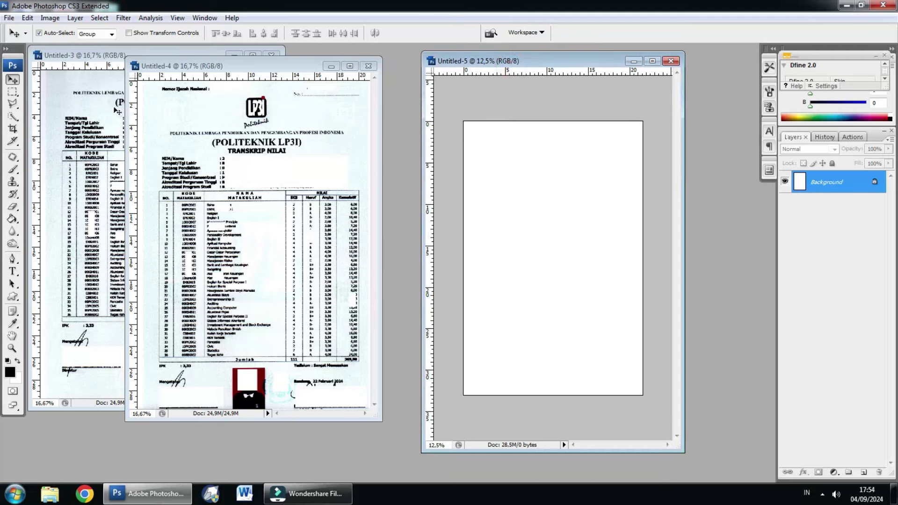
click(117, 111)
Drag the Untitled-3 scan onto Untitled-5 as Layer 1 and position it
drag(157, 55, 226, 70)
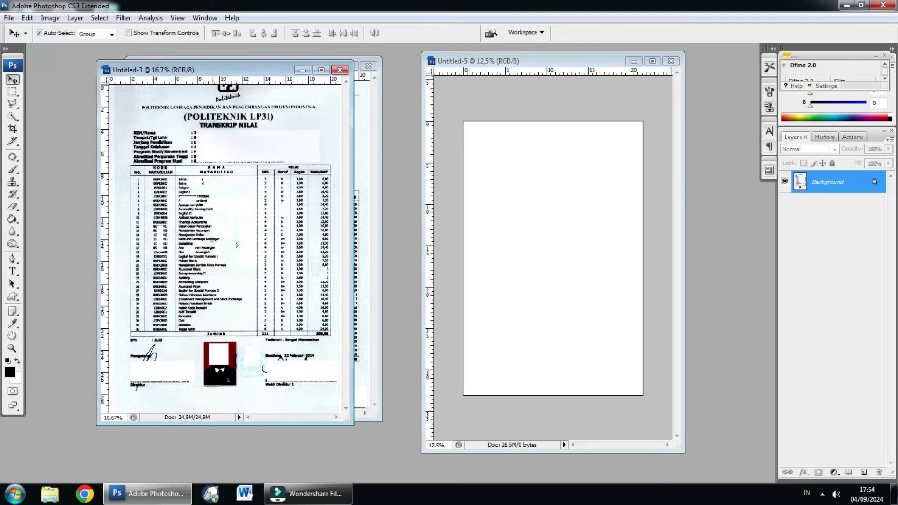
mouse_move(236, 244)
mouse_down()
mouse_move(547, 256)
mouse_move(544, 265)
mouse_up()
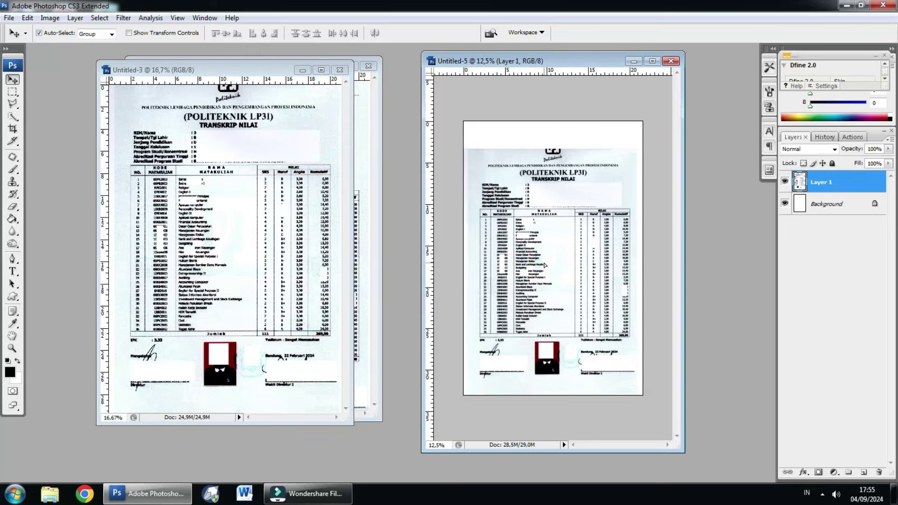
mouse_move(531, 256)
mouse_down()
mouse_move(240, 74)
mouse_move(174, 105)
mouse_up()
Add the Untitled-4 scan as Layer 2 aligned over Layer 1, then minimize the source windows
drag(230, 65, 224, 59)
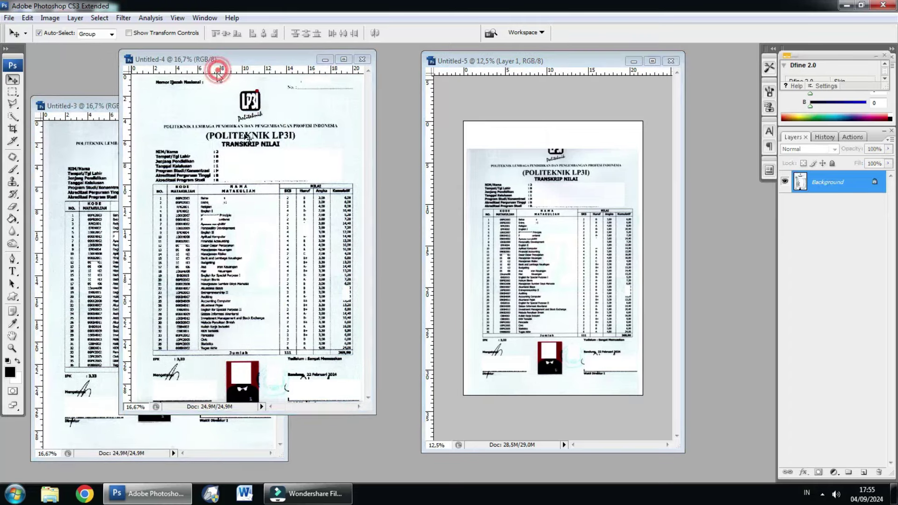
mouse_move(532, 177)
mouse_down()
mouse_move(543, 182)
mouse_move(540, 163)
mouse_up()
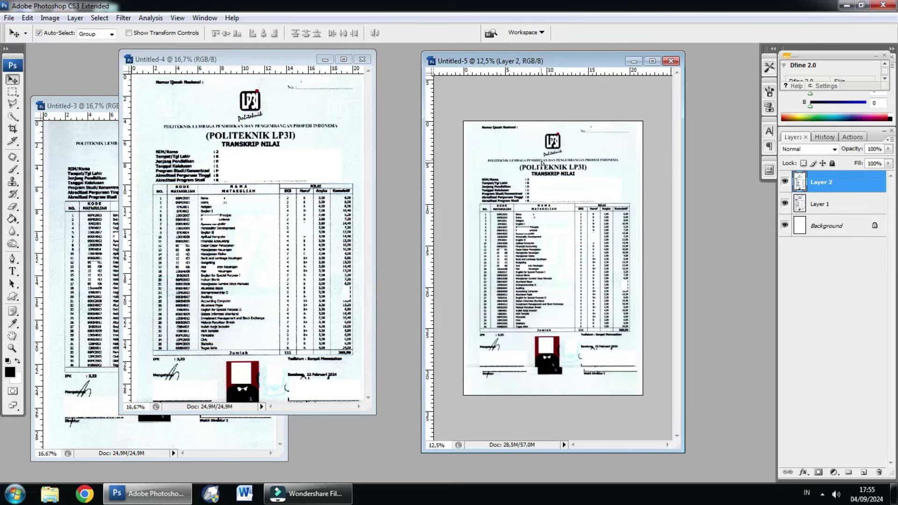
drag(544, 163, 545, 163)
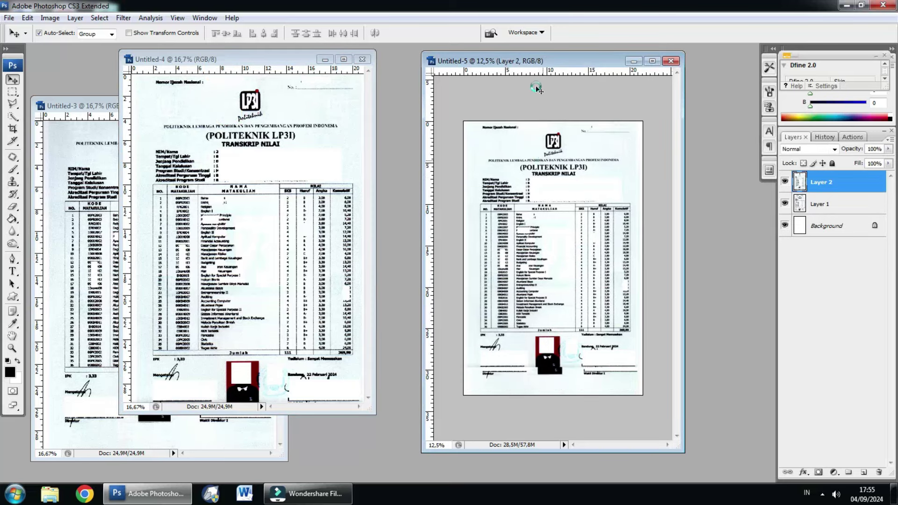
drag(514, 69, 481, 76)
click(325, 59)
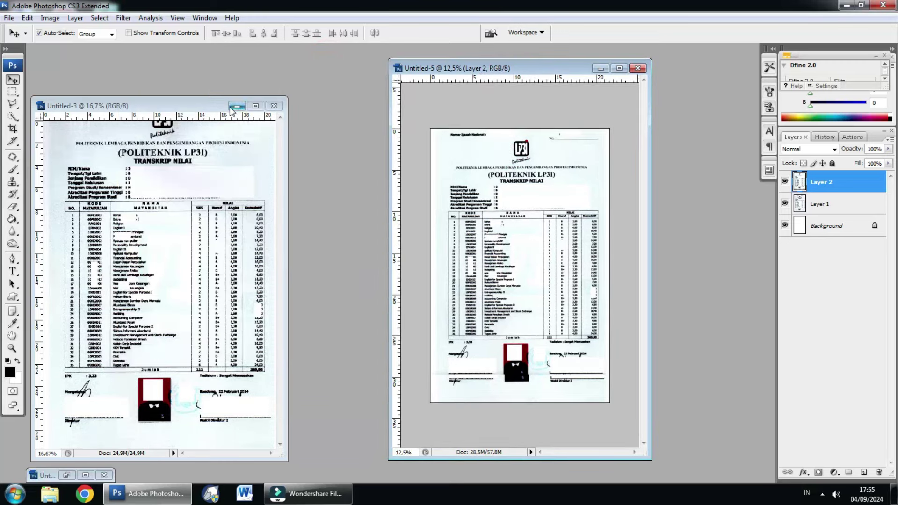
click(234, 106)
Maximize the Untitled-5 window and scroll down to the signature area
double_click(480, 69)
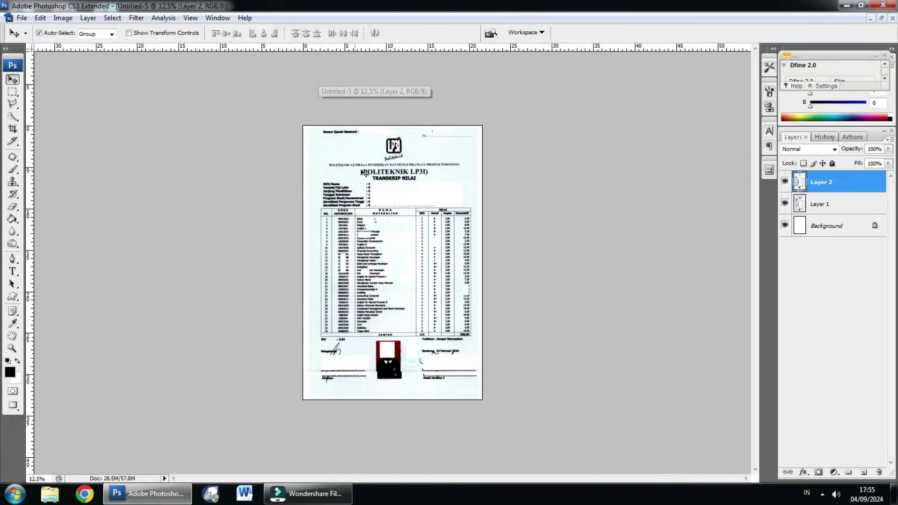
scroll(398, 243, up, 1)
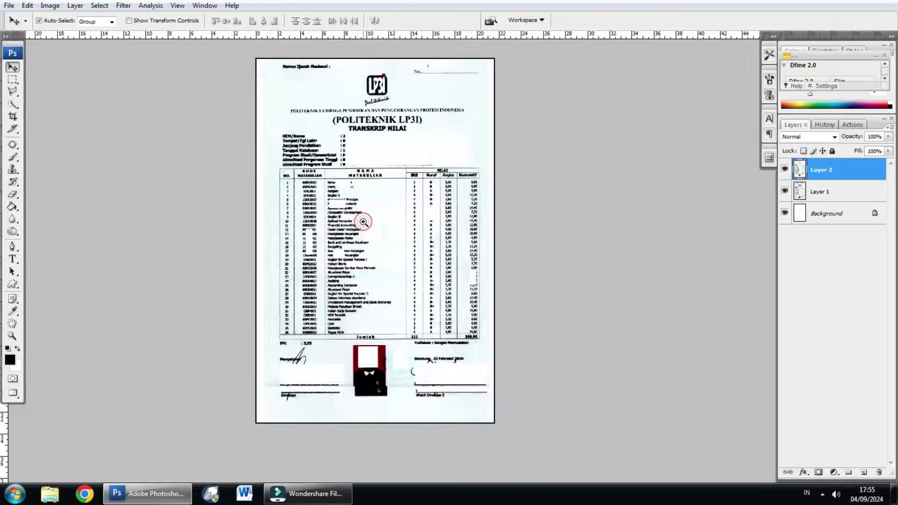
scroll(337, 194, up, 2)
scroll(337, 193, down, 5)
scroll(356, 178, up, 1)
scroll(369, 166, down, 1)
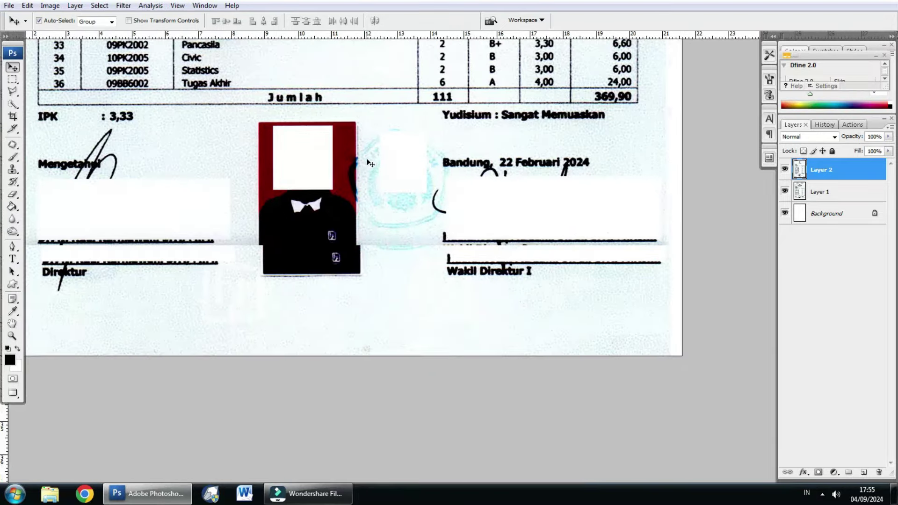
scroll(374, 165, up, 2)
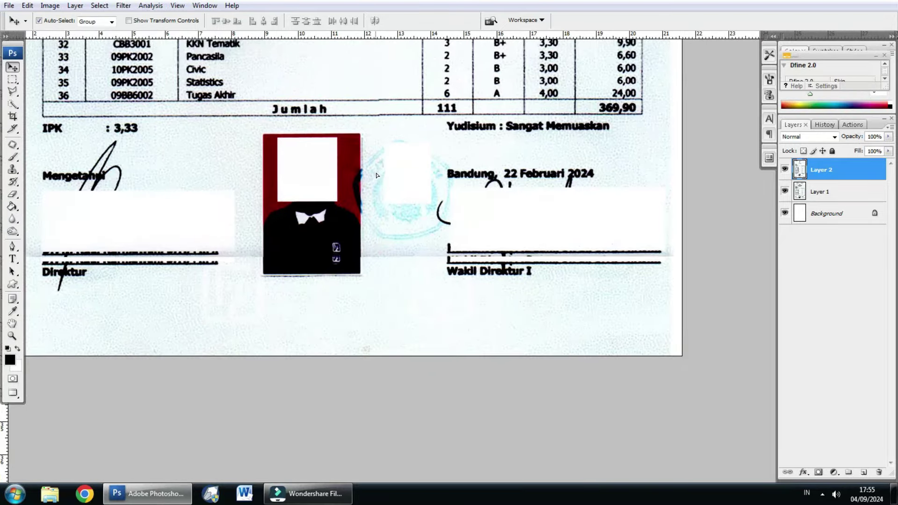
scroll(375, 180, down, 1)
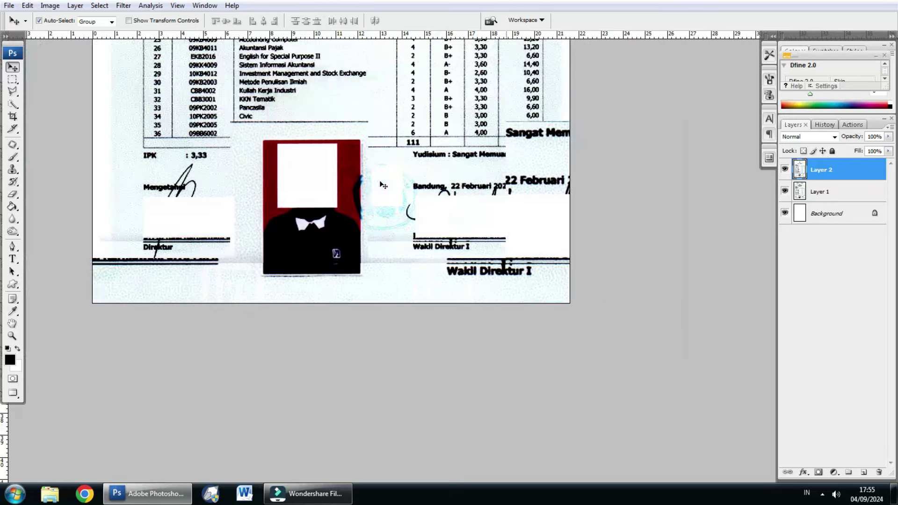
scroll(374, 180, down, 1)
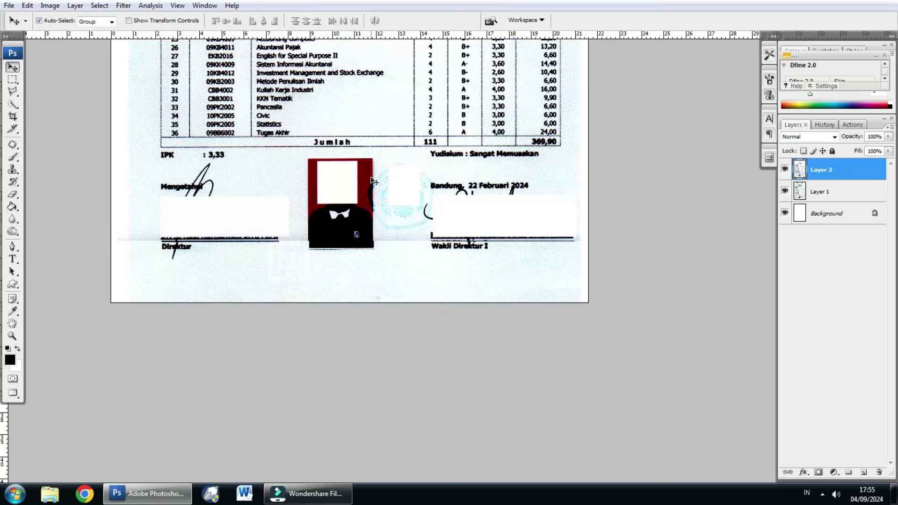
drag(390, 187, 376, 191)
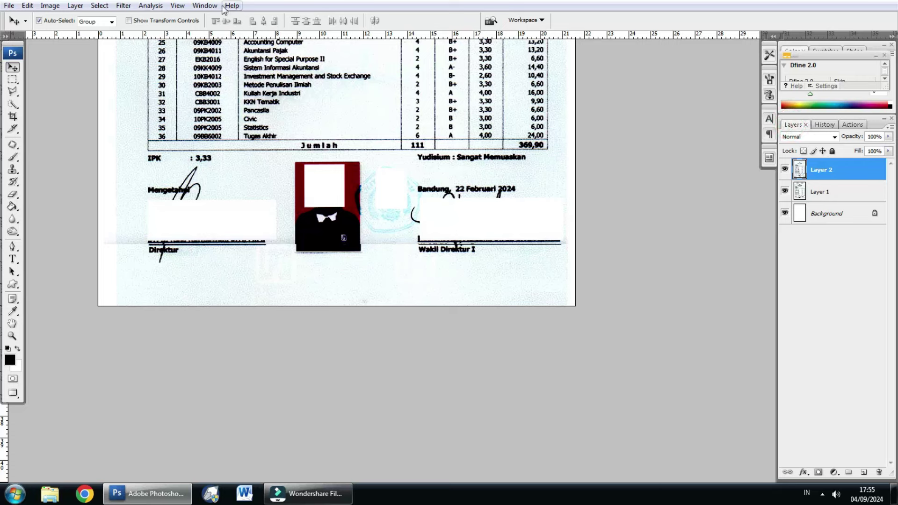
Toggle Layer 1 and Layer 2 visibility to compare the scans' alignment at the signature block
click(206, 6)
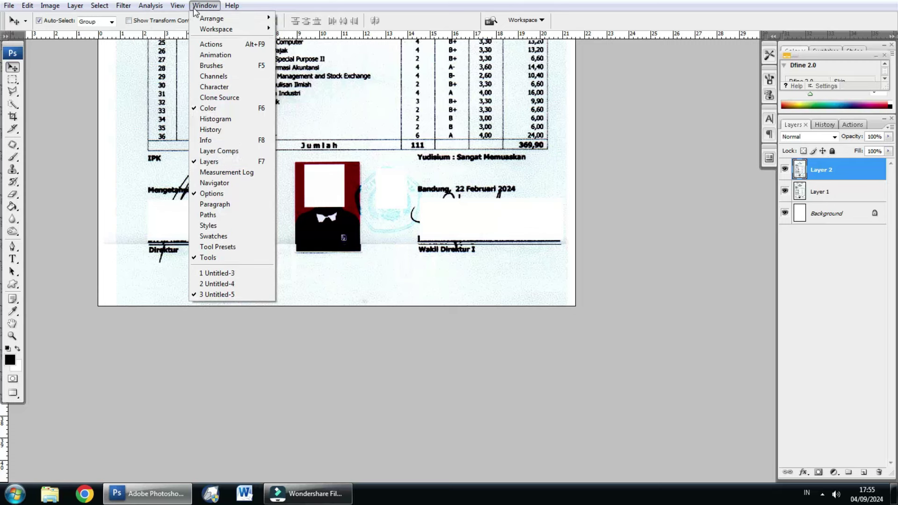
click(819, 124)
click(794, 125)
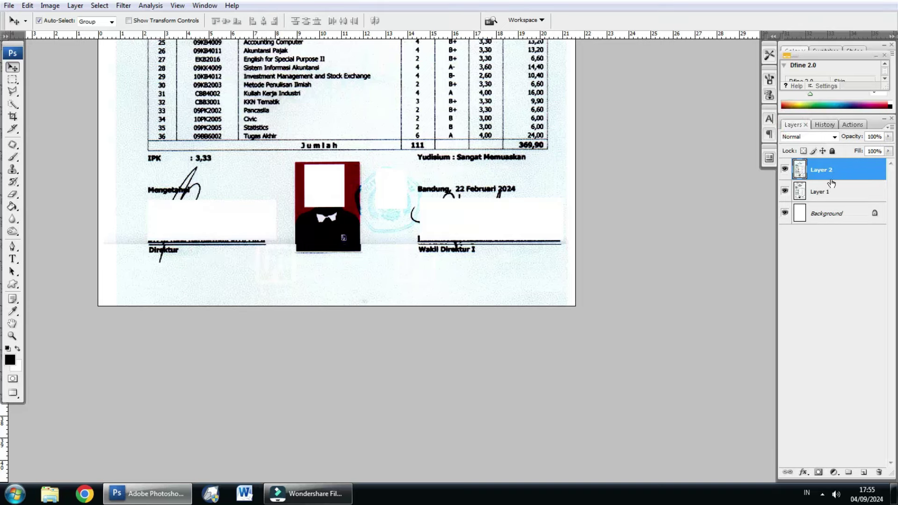
click(785, 169)
scroll(463, 89, up, 5)
click(845, 192)
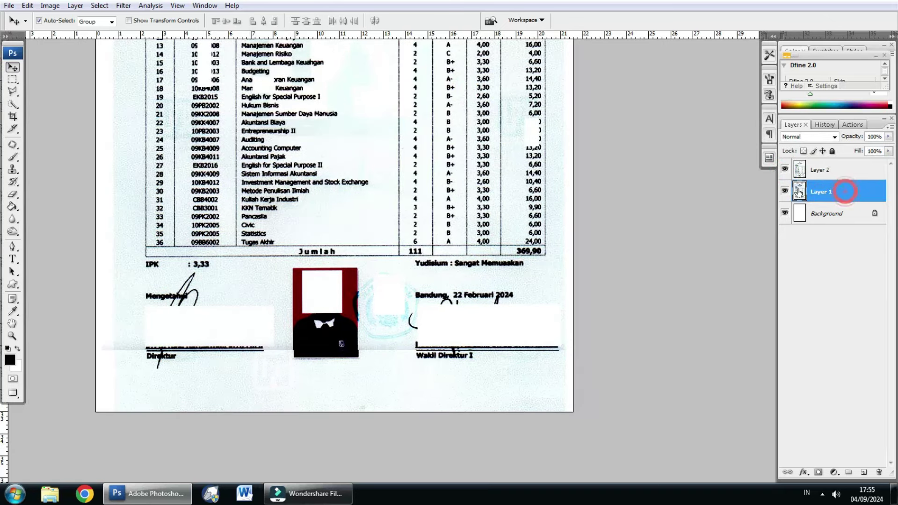
click(785, 190)
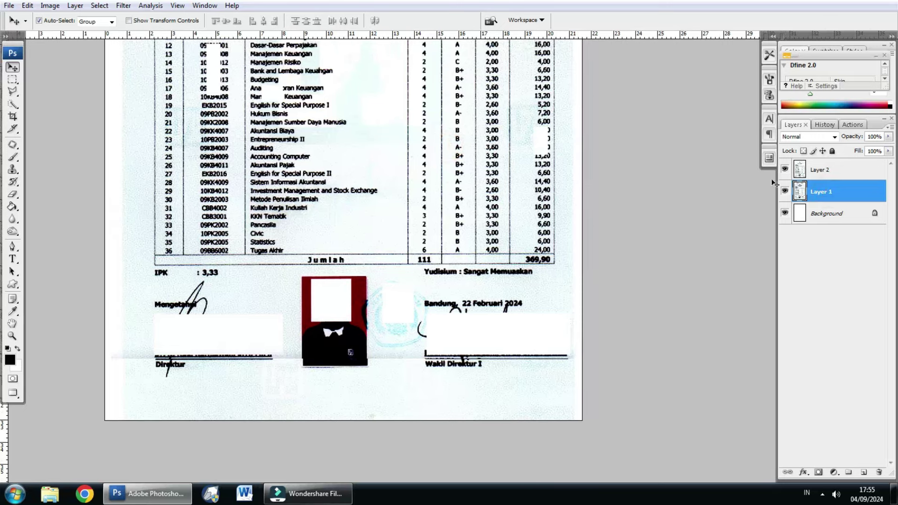
click(812, 174)
click(784, 169)
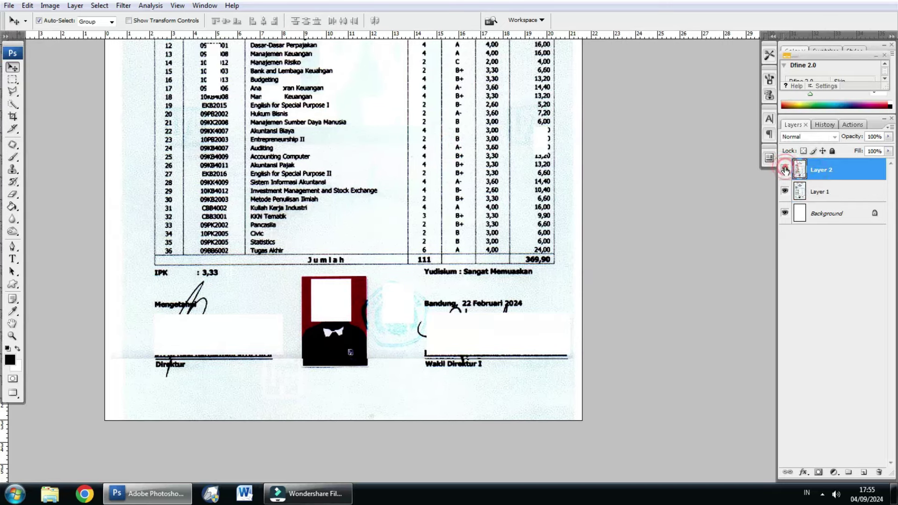
drag(356, 193, 351, 148)
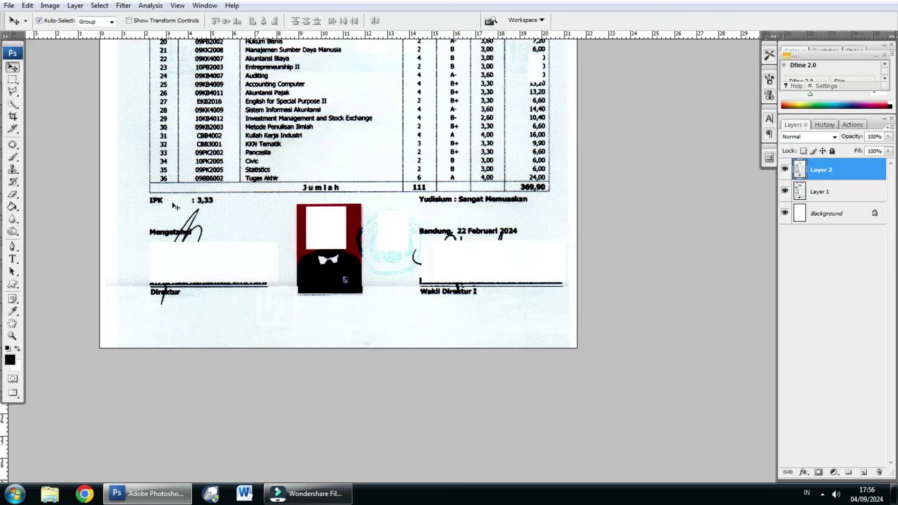
drag(364, 182, 365, 158)
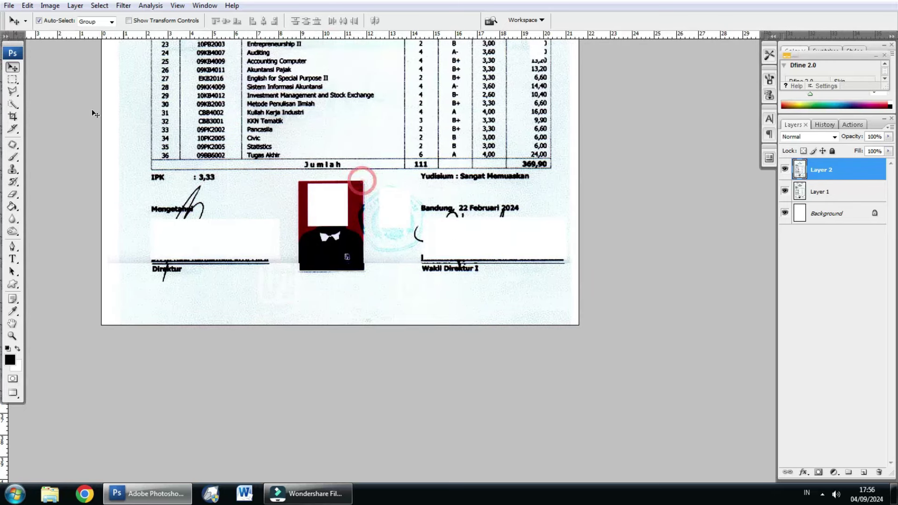
Marquee-select the full-width signature band, nudge it down and right, then deselect
click(13, 80)
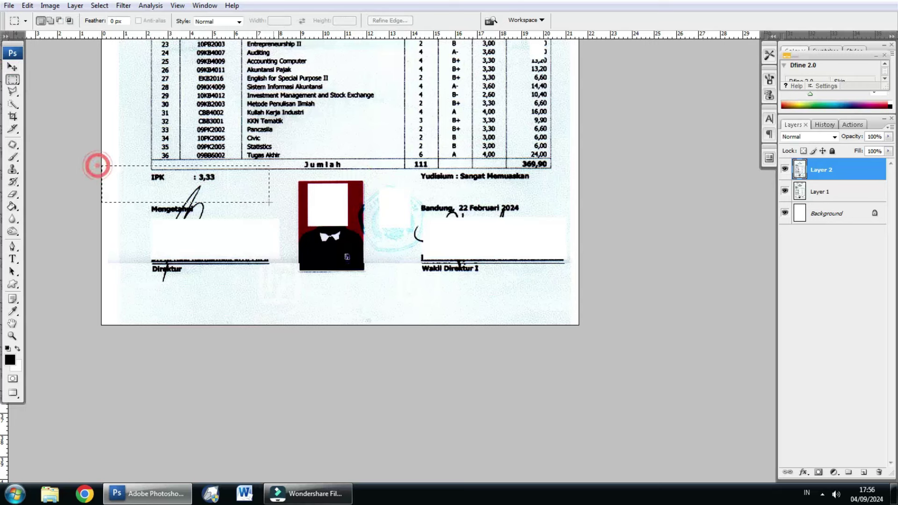
drag(99, 164, 553, 238)
click(85, 118)
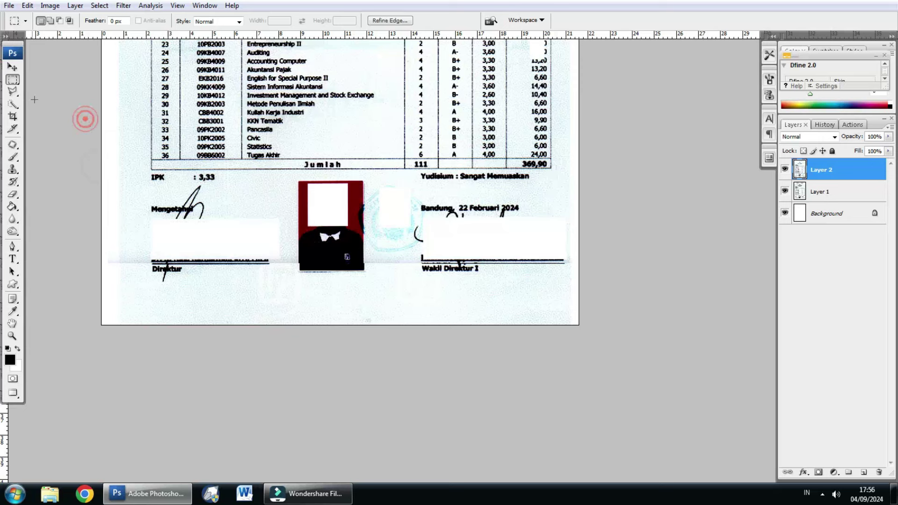
right_click(14, 83)
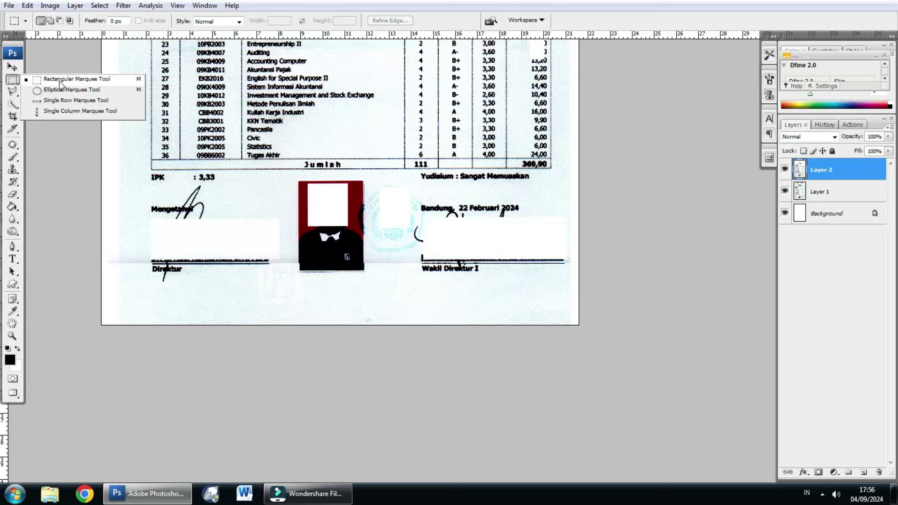
click(80, 81)
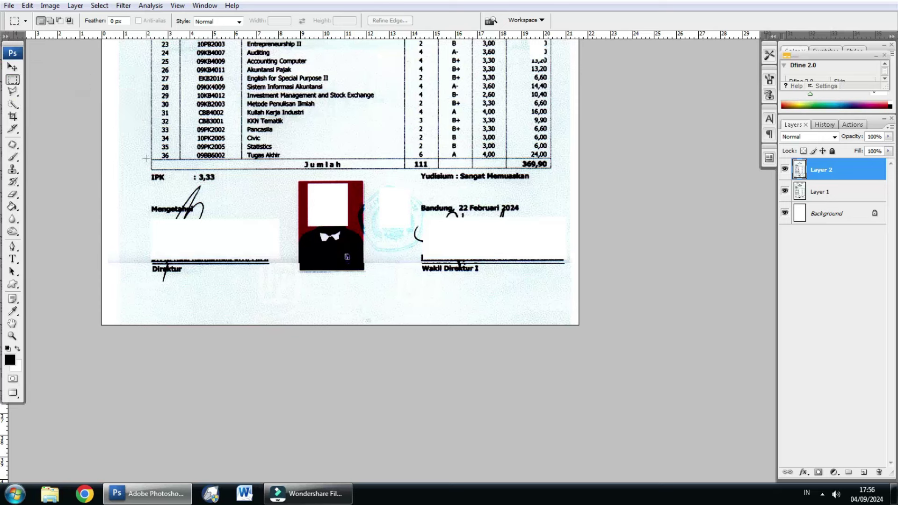
drag(103, 169, 578, 251)
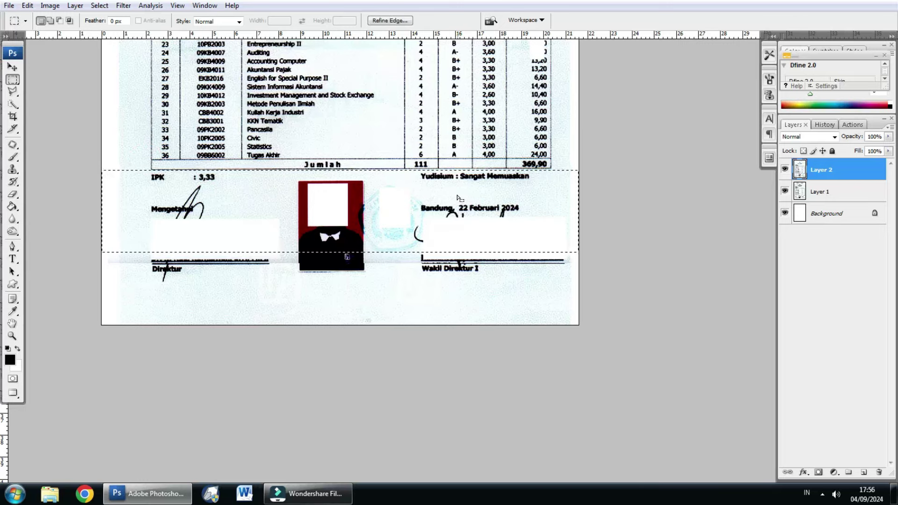
drag(431, 188, 431, 188)
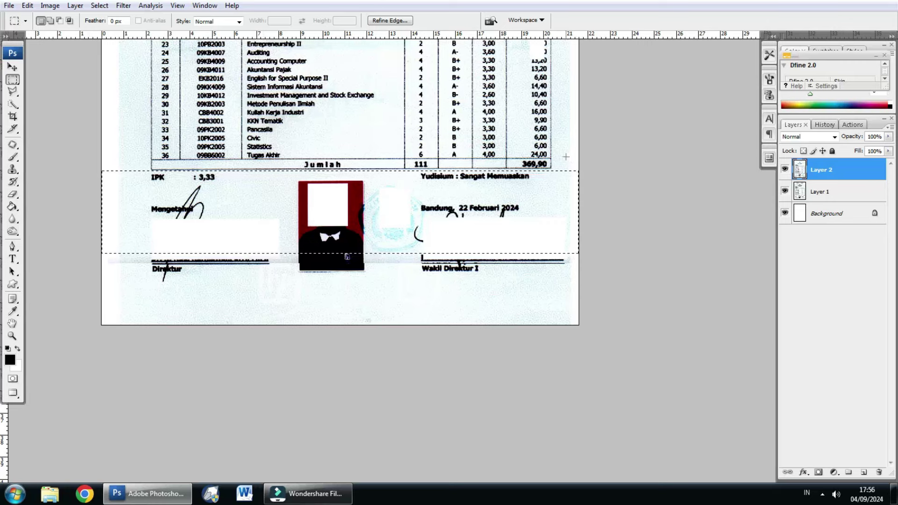
key(ctrl+Down)
key(ctrl+Down)
key(ctrl+Down)
key(ctrl+Right)
key(ctrl+Right)
click(371, 124)
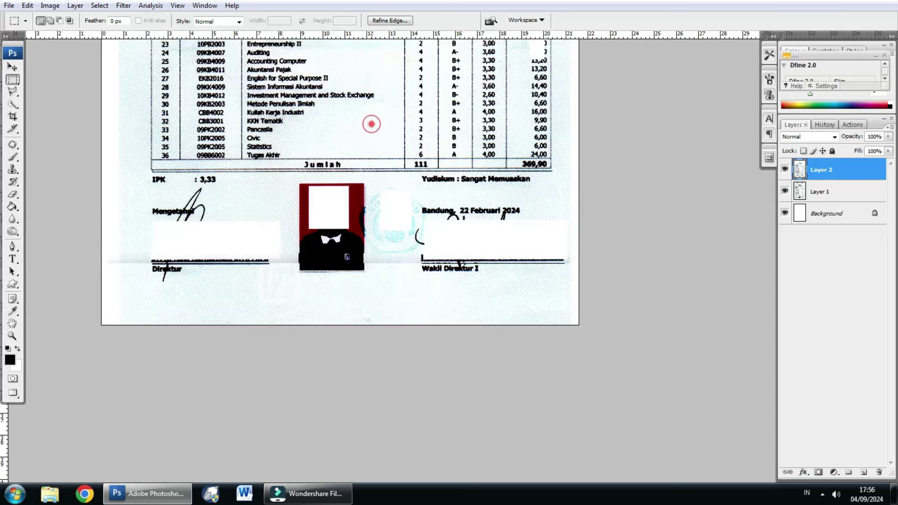
Zoom into the table and drag Layer 2 until its rows and Jumlah line overlap Layer 1
click(13, 68)
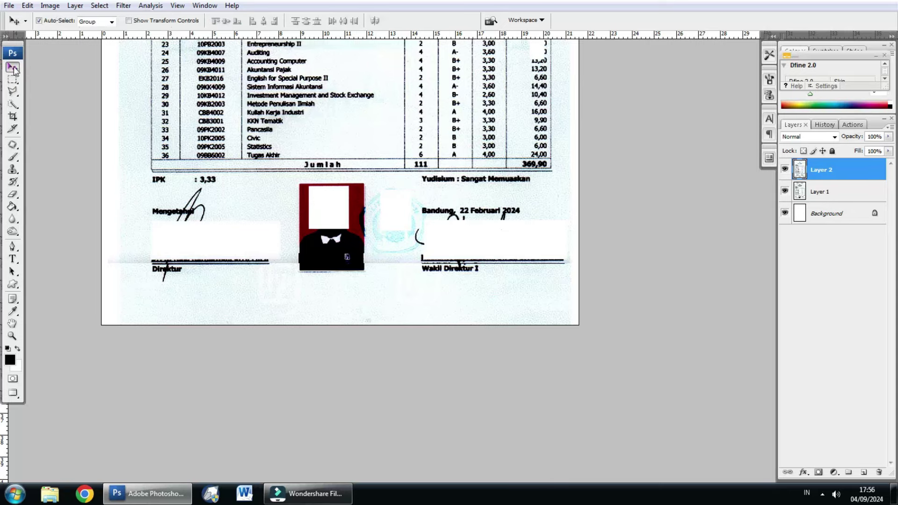
click(344, 218)
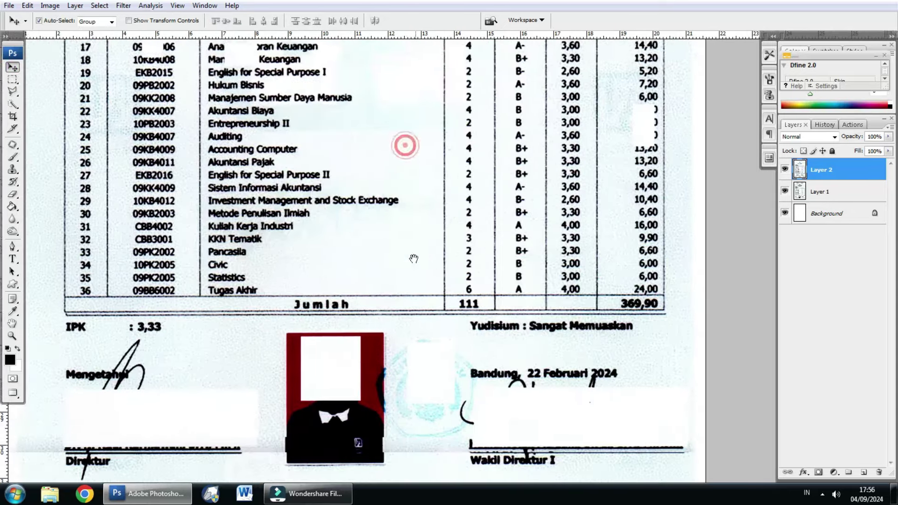
drag(362, 220, 354, 227)
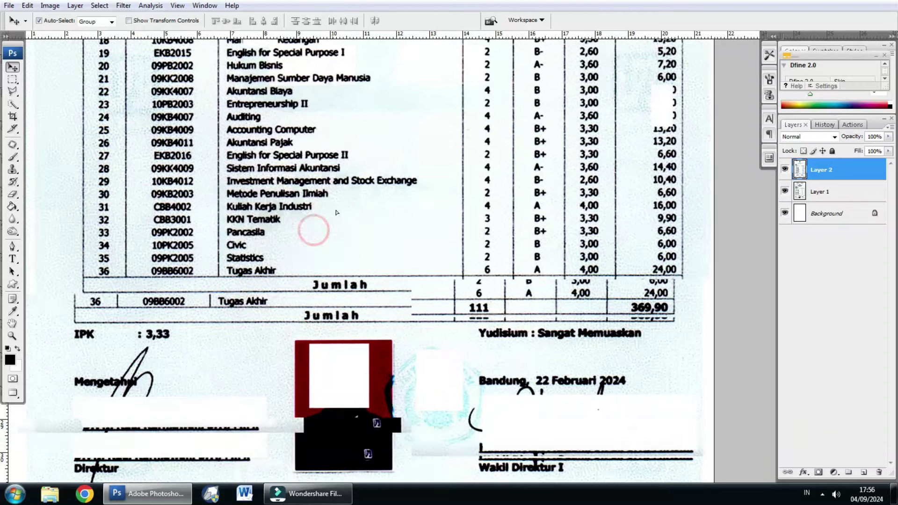
drag(317, 234, 328, 230)
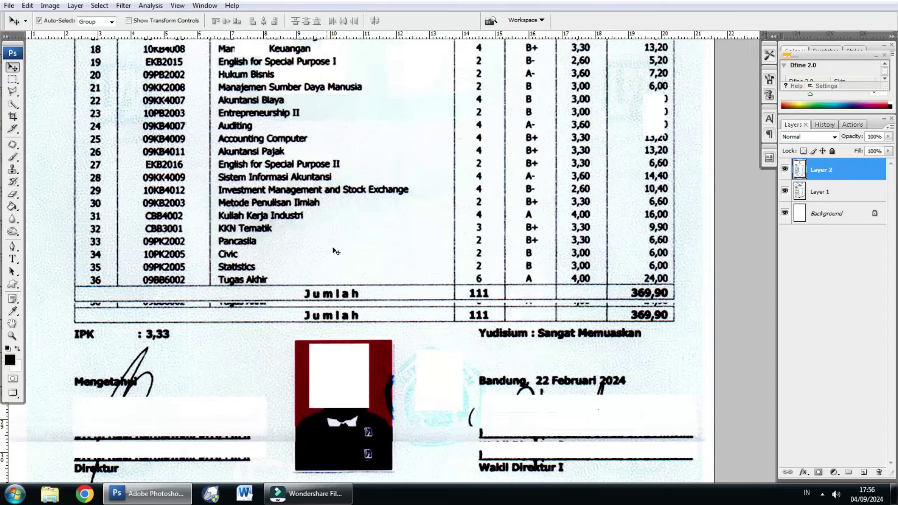
scroll(331, 195, down, 3)
scroll(361, 144, up, 1)
click(355, 138)
drag(354, 151, 355, 166)
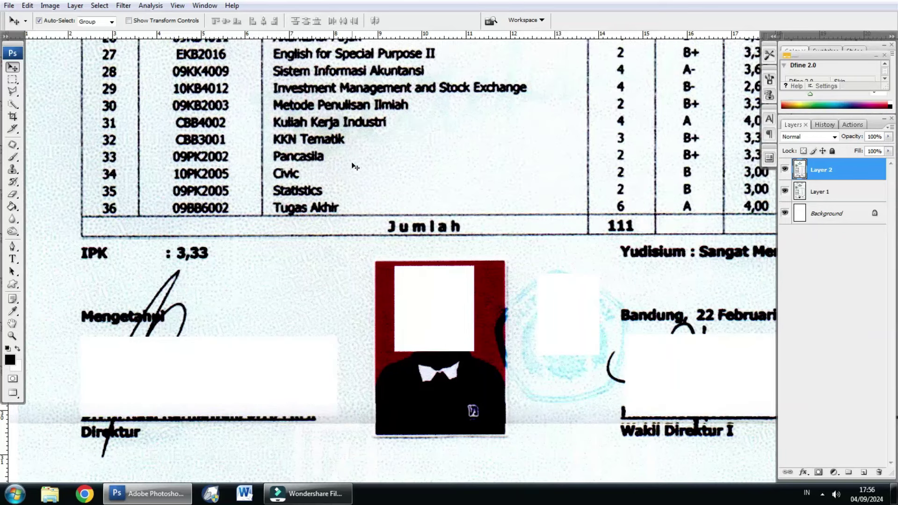
scroll(355, 167, down, 2)
scroll(355, 236, up, 1)
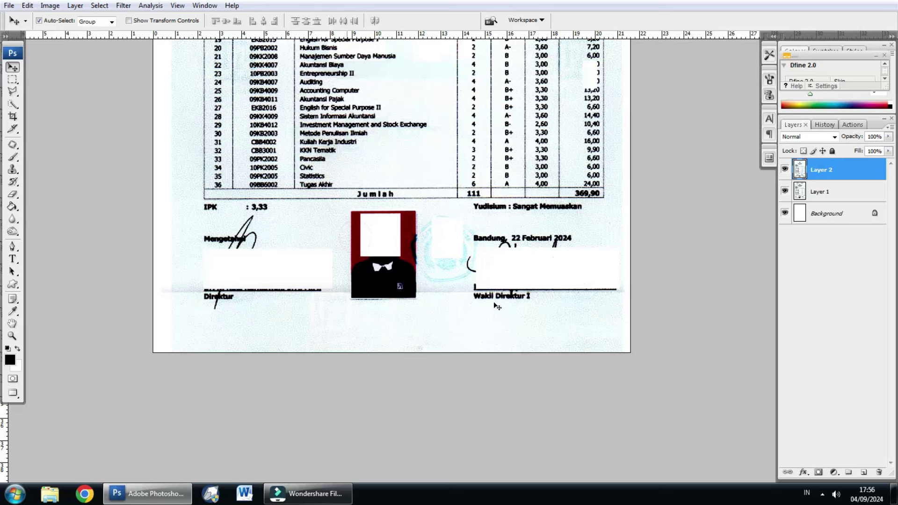
Draw a marquee across the signature lines, then clear the selection
click(12, 81)
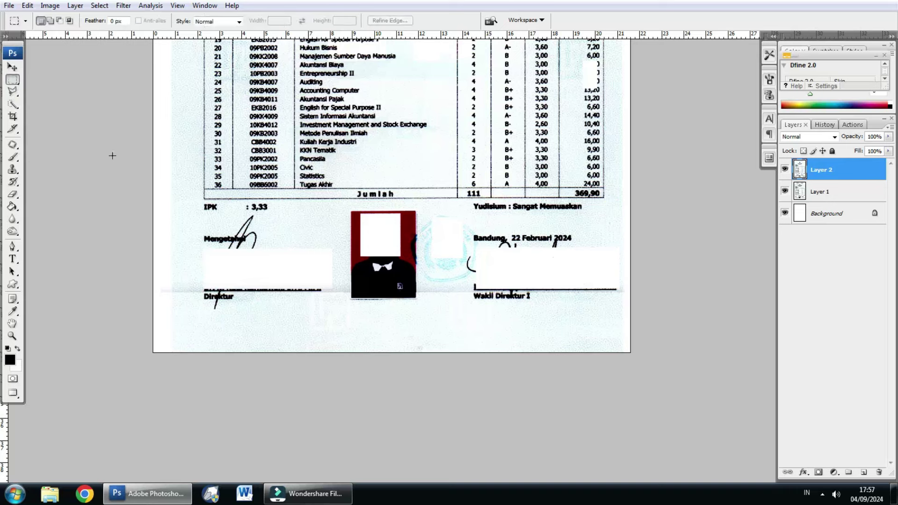
drag(154, 262, 636, 312)
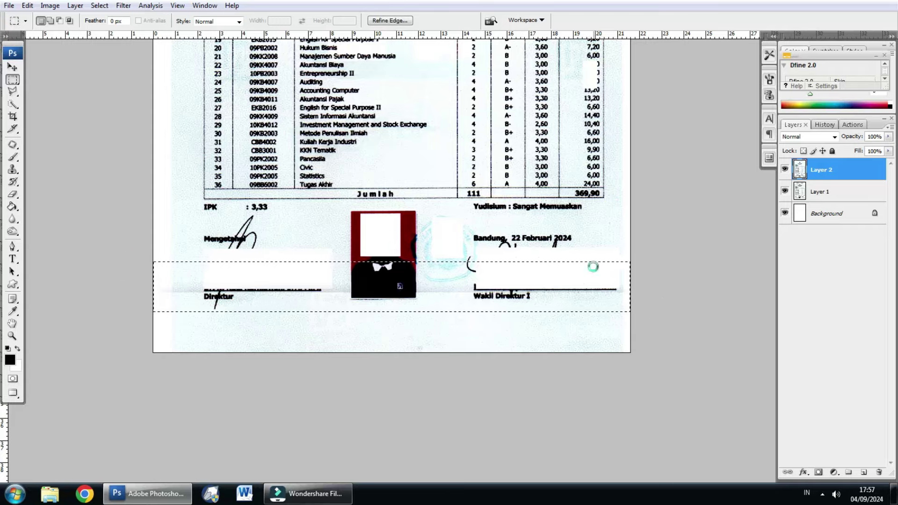
click(503, 232)
scroll(299, 131, up, 3)
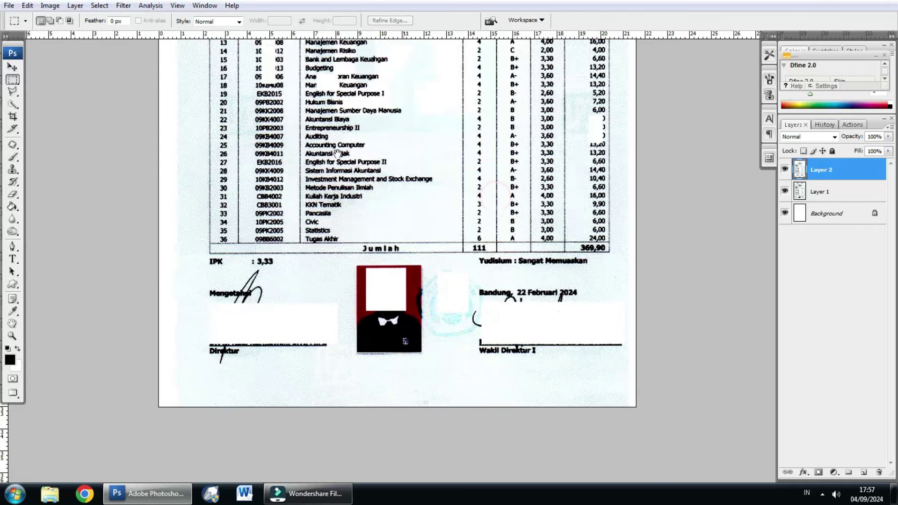
Zoom out to the full page and drag Layer 2 right and down onto Layer 1
alt+click(299, 131)
click(330, 165)
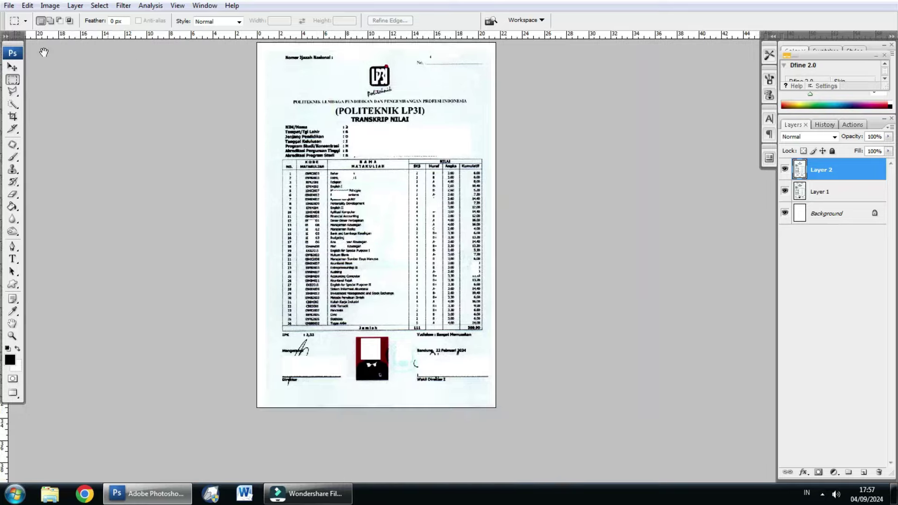
key(v)
drag(382, 133, 389, 138)
click(785, 169)
mouse_move(416, 178)
mouse_down()
mouse_move(425, 183)
mouse_move(415, 178)
mouse_up()
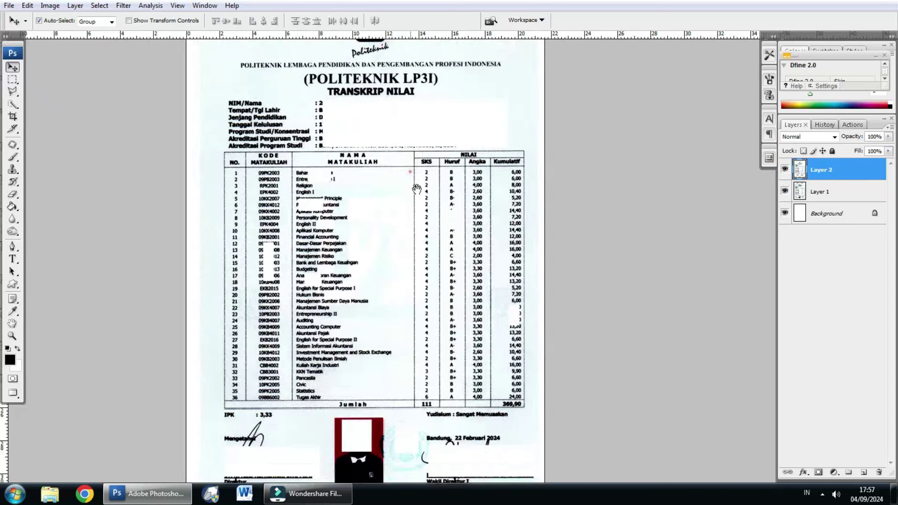
click(422, 153)
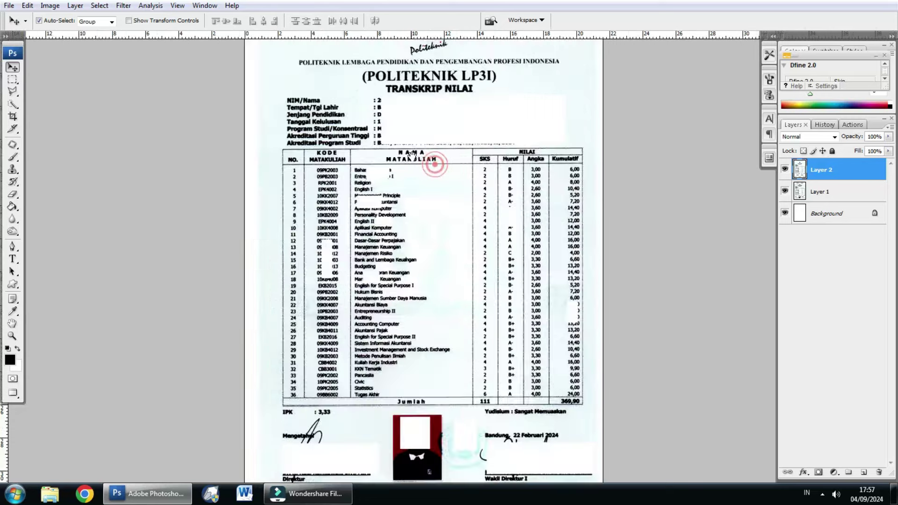
Pan over the lower table, then zoom out to review the whole merged page
drag(410, 154, 396, 157)
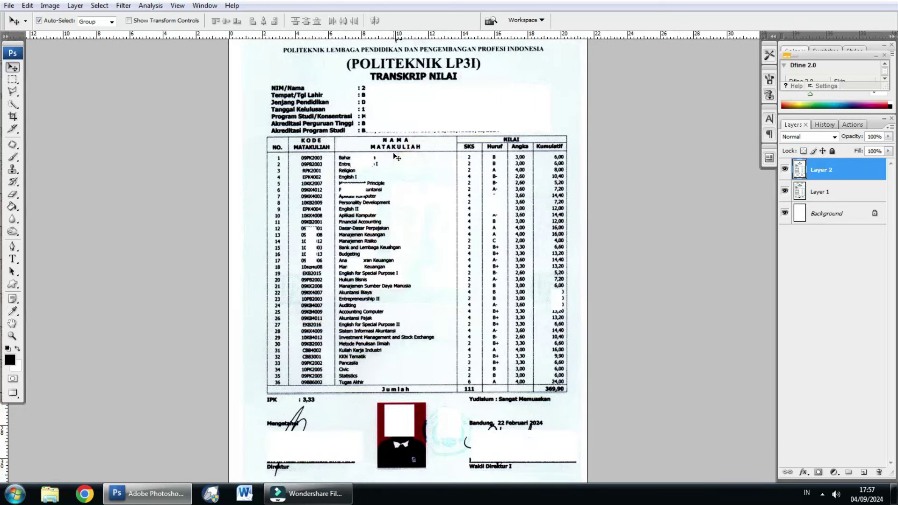
drag(397, 187, 408, 194)
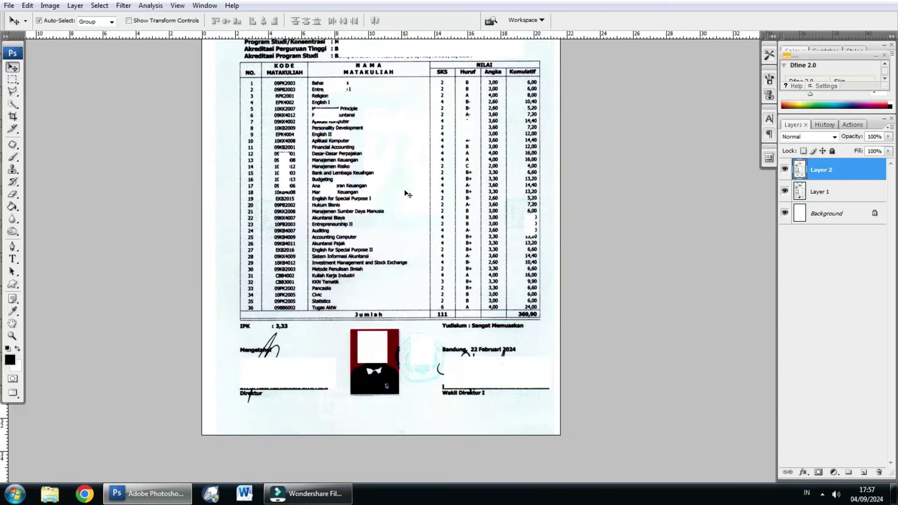
key(ctrl+minus)
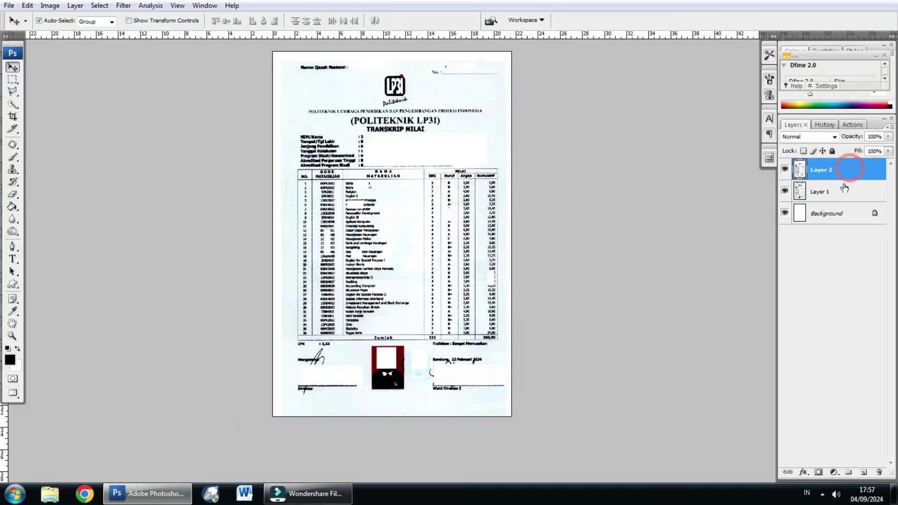
Make Layer 1 the active layer in the Layers panel
click(844, 185)
click(846, 173)
click(844, 191)
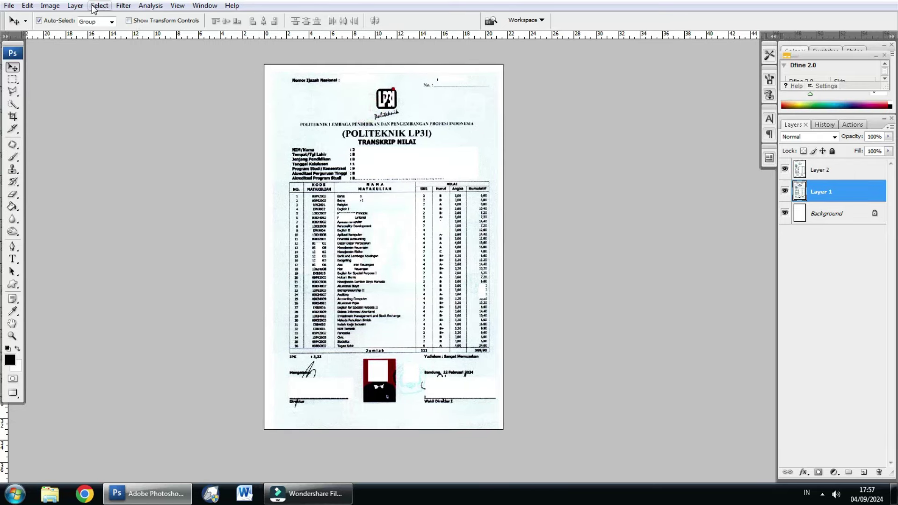
click(77, 6)
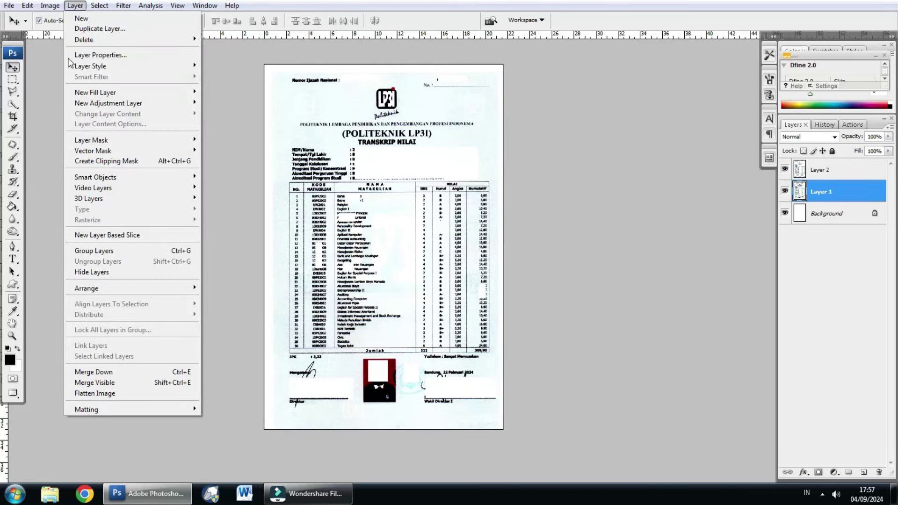
Flatten the image so both scan layers become a single Background layer
click(118, 397)
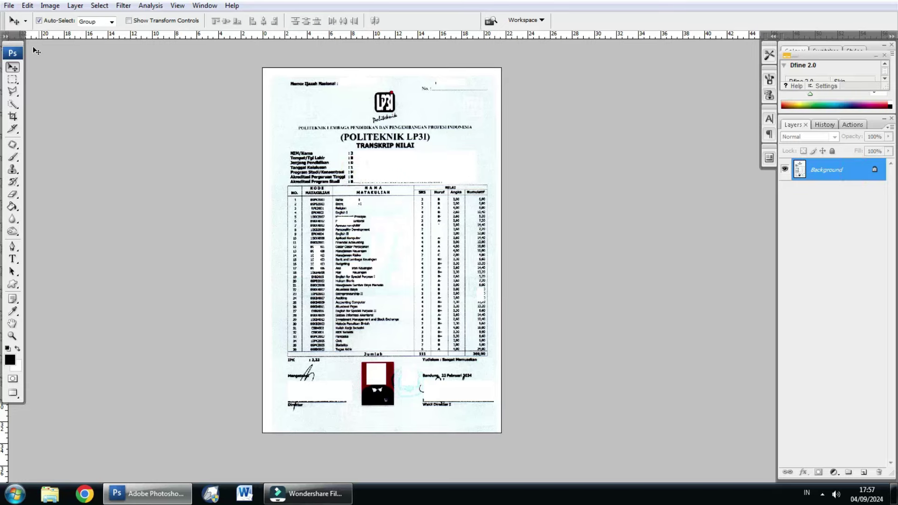
click(9, 5)
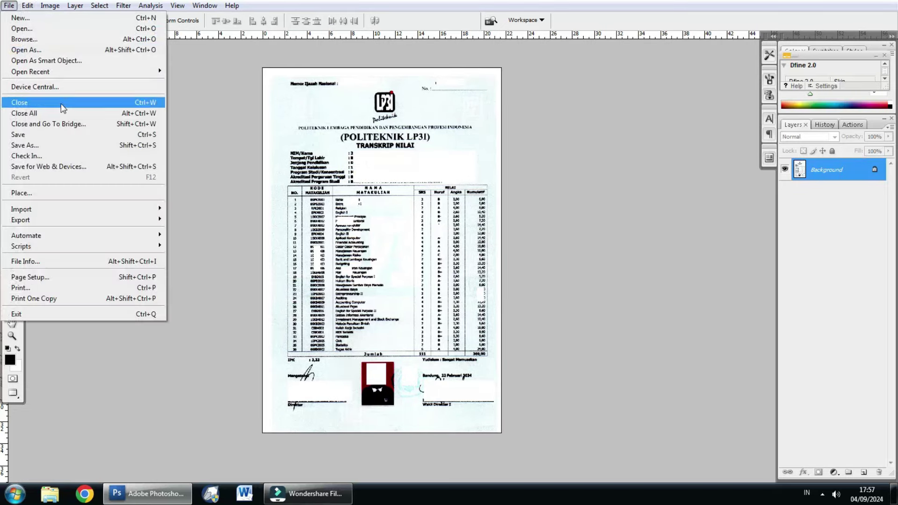
Start Save As and browse through Libraries and Computer to the Data (D:) drive
click(84, 146)
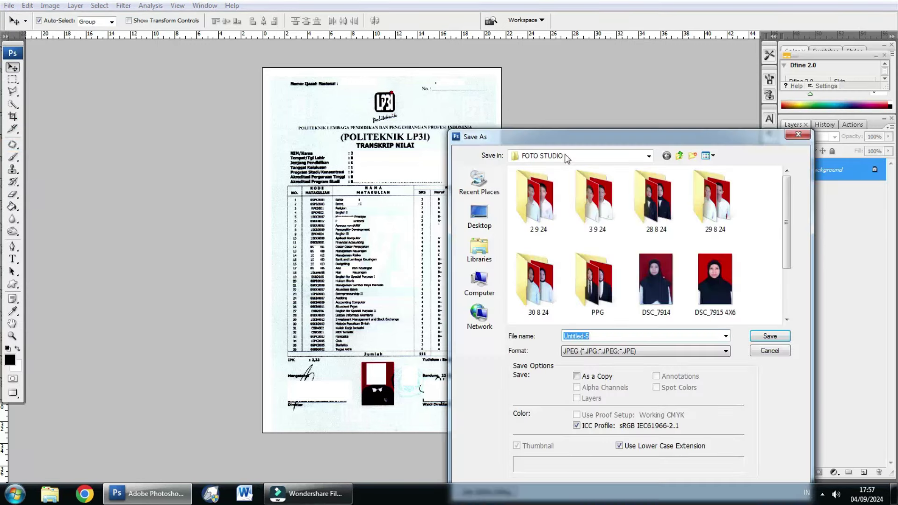
click(467, 210)
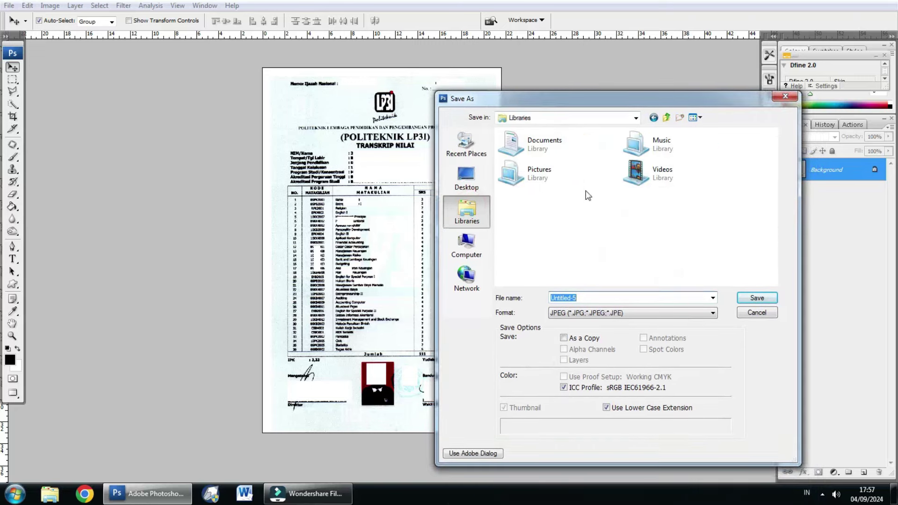
click(471, 242)
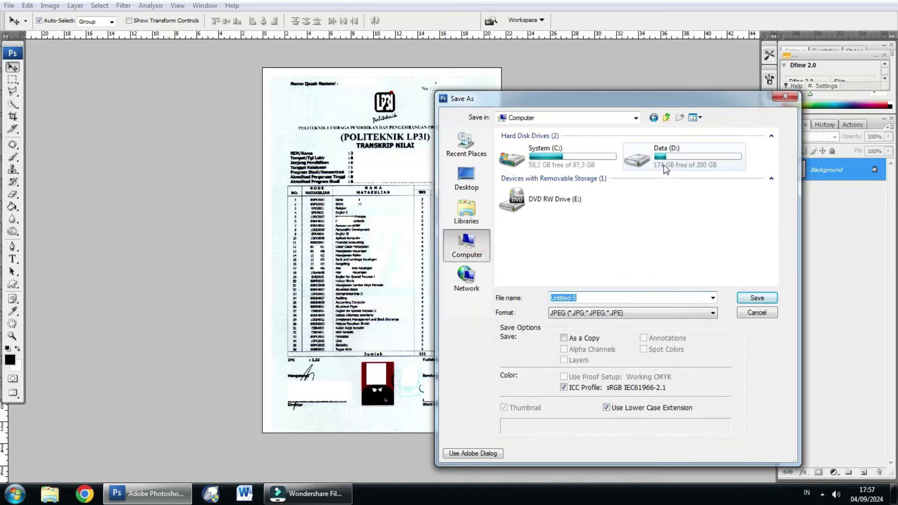
click(466, 214)
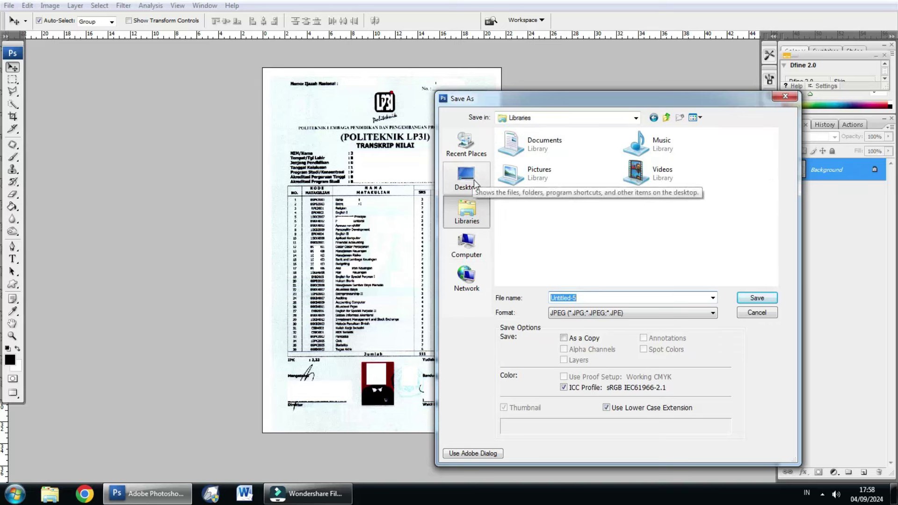
click(469, 245)
double_click(667, 161)
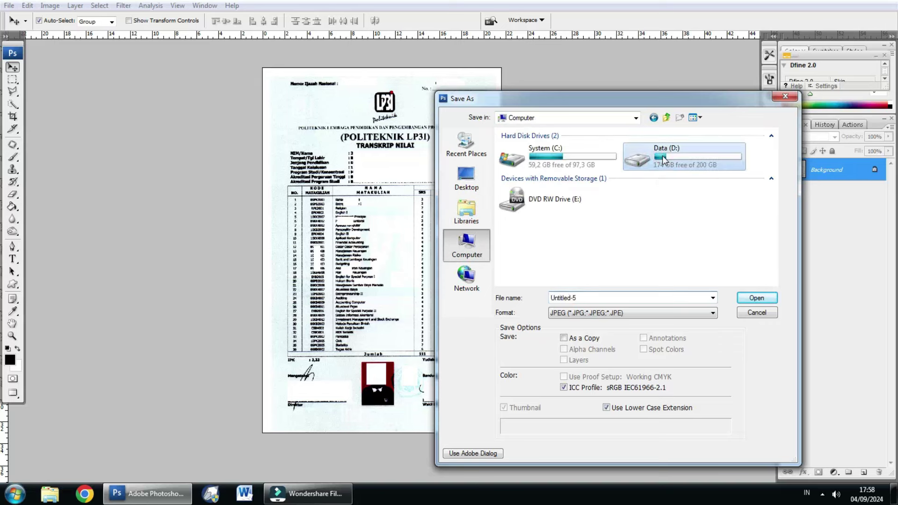
drag(772, 153, 796, 257)
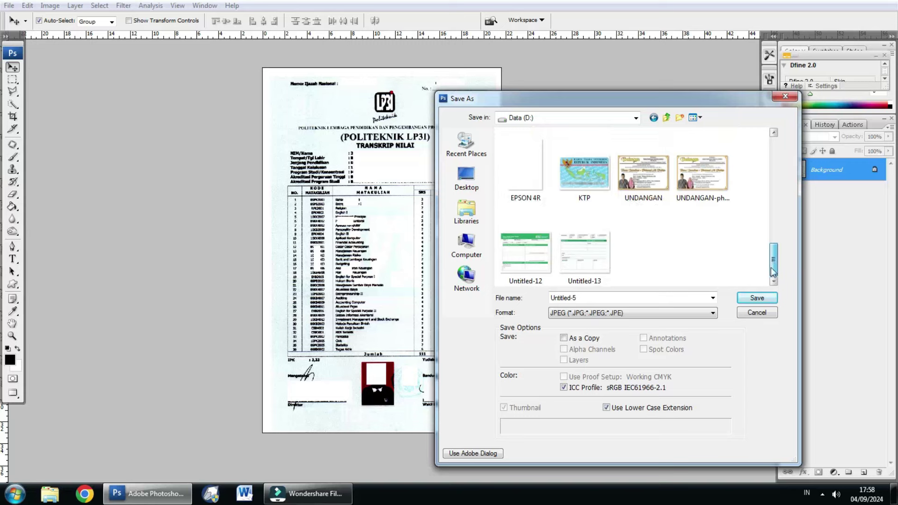
After checking System (C:) and Desktop, return to Data (D:) and open the APK folder
click(467, 244)
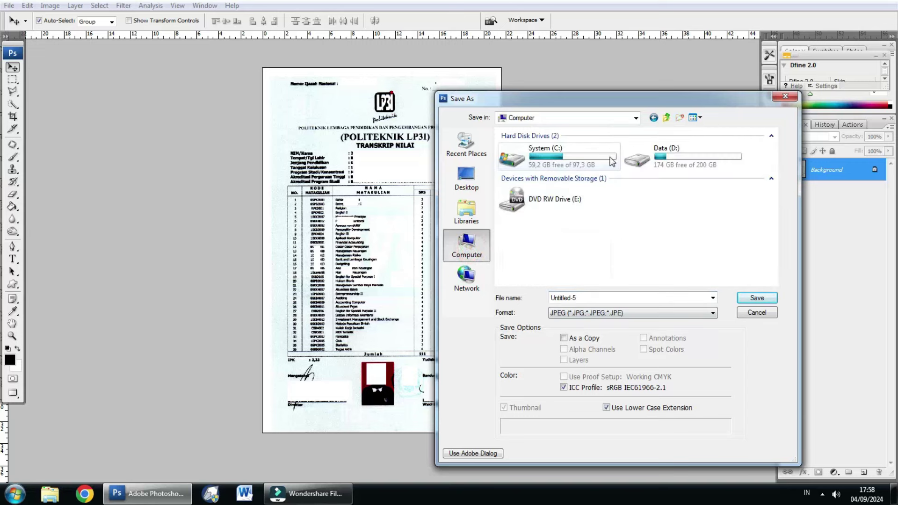
double_click(597, 157)
click(468, 177)
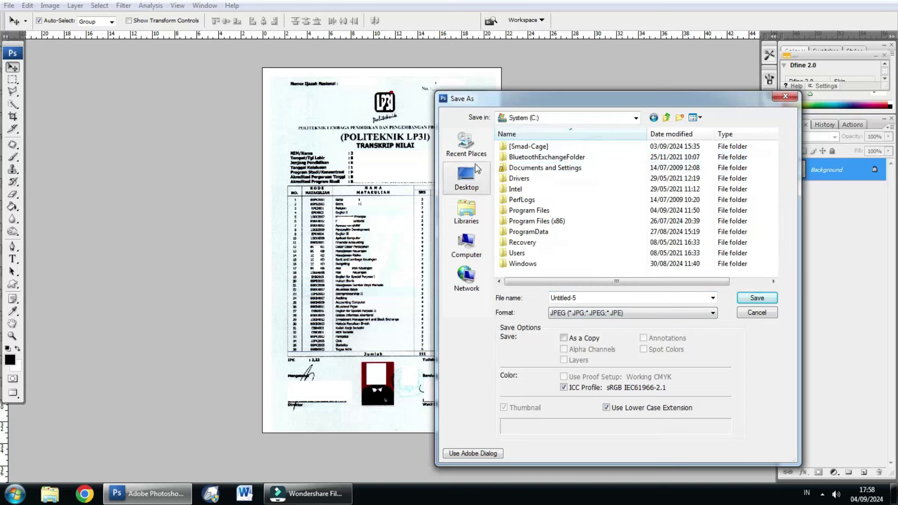
click(466, 244)
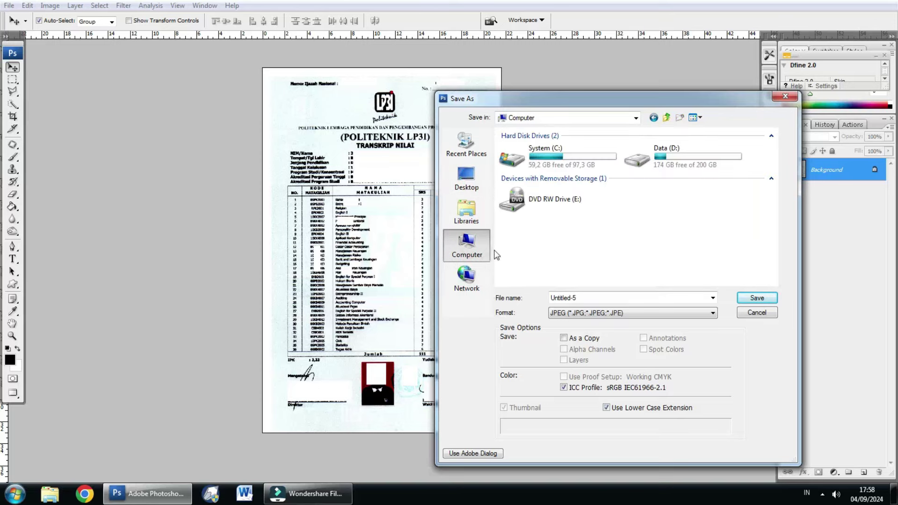
double_click(666, 162)
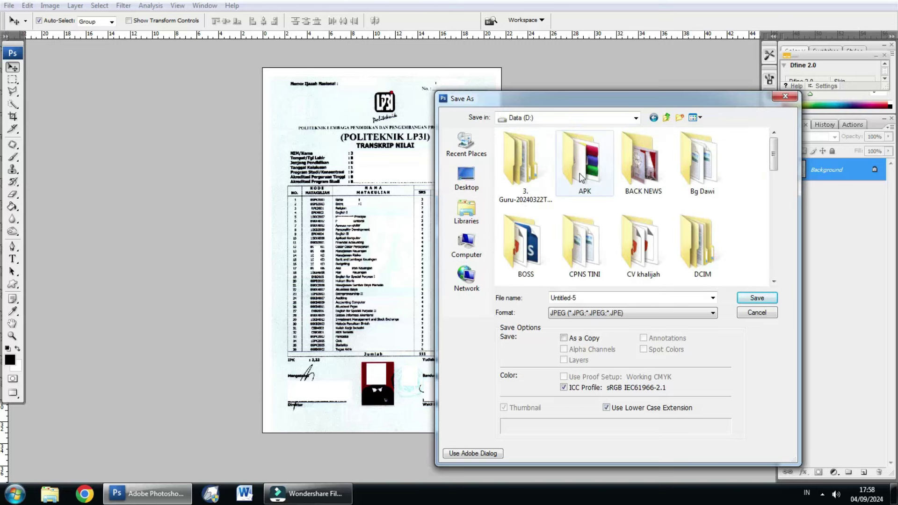
double_click(580, 176)
double_click(585, 298)
Name the file ijazah and set the format to Photoshop PDF
text(ijazah)
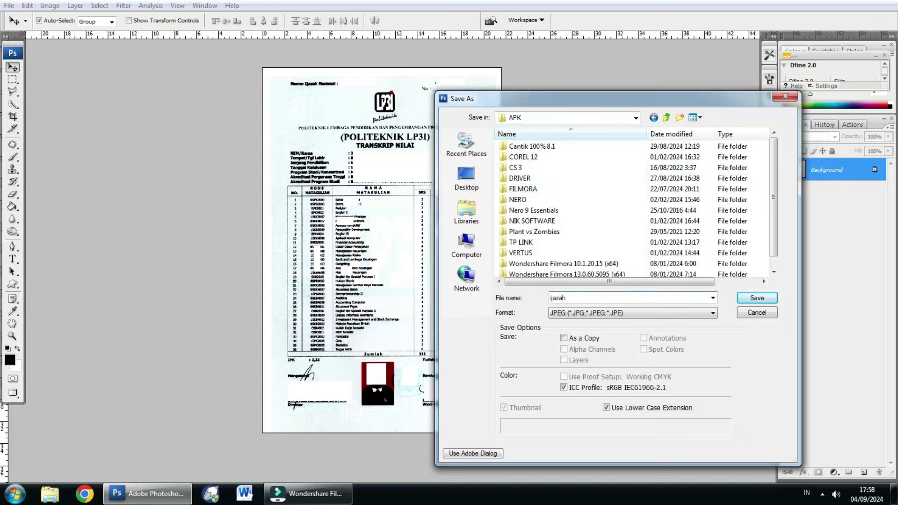
click(576, 318)
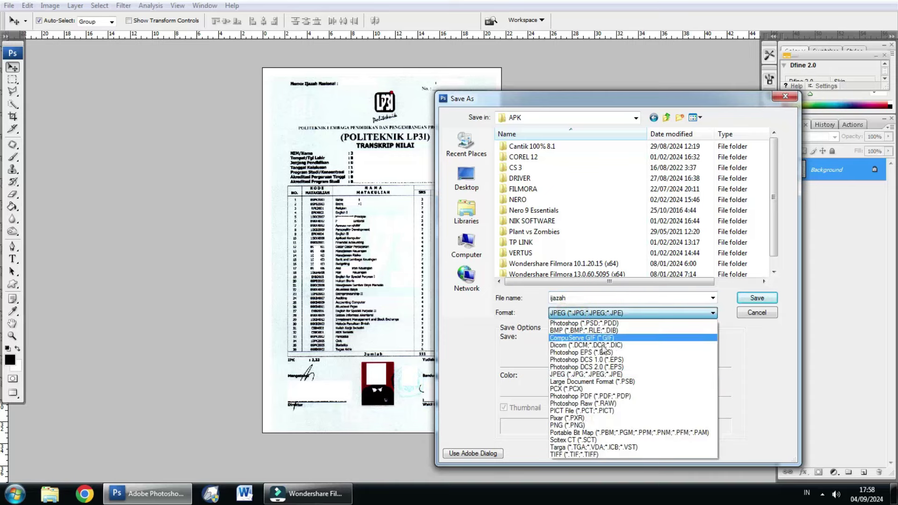
click(630, 398)
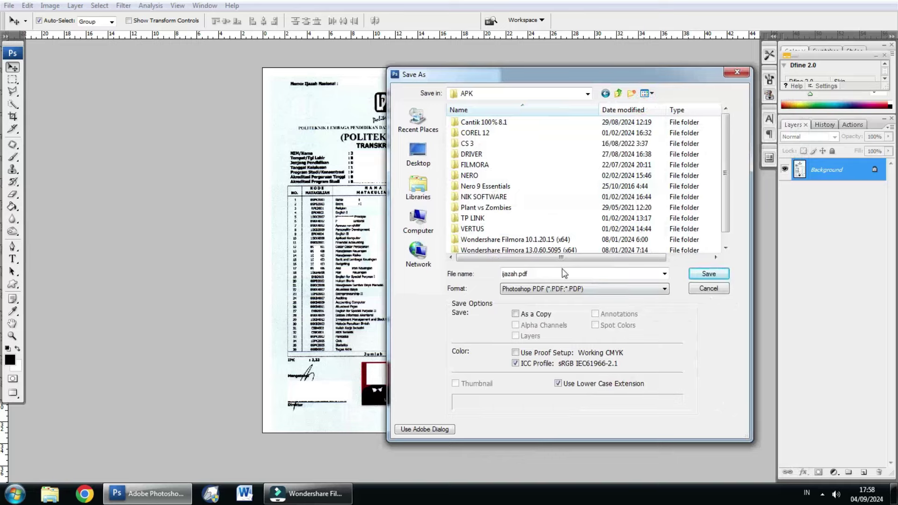
Confirm the save and apply the [Smallest File Size] preset in the PDF Compression settings
click(693, 277)
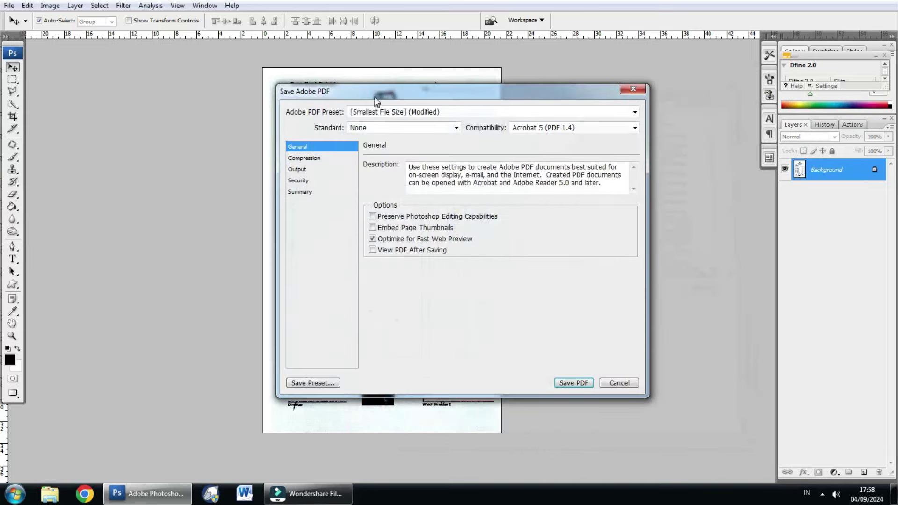
drag(375, 100, 389, 95)
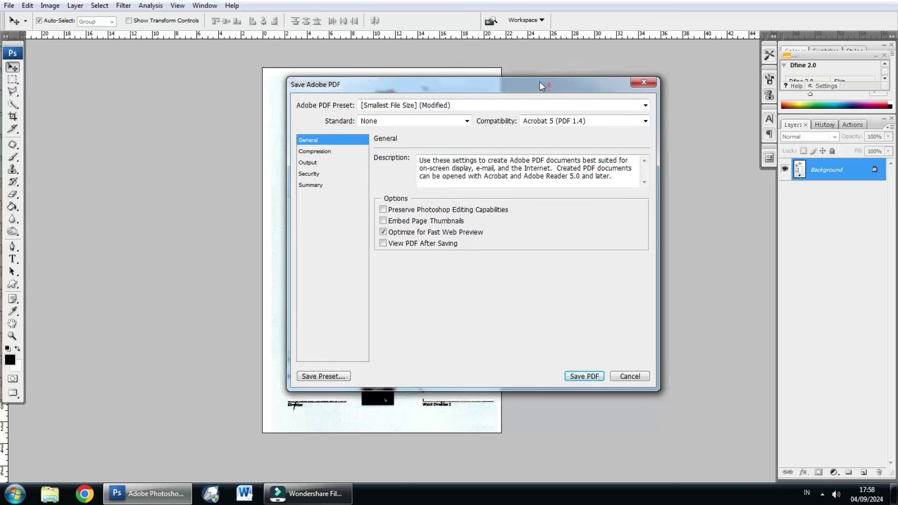
drag(540, 82, 530, 77)
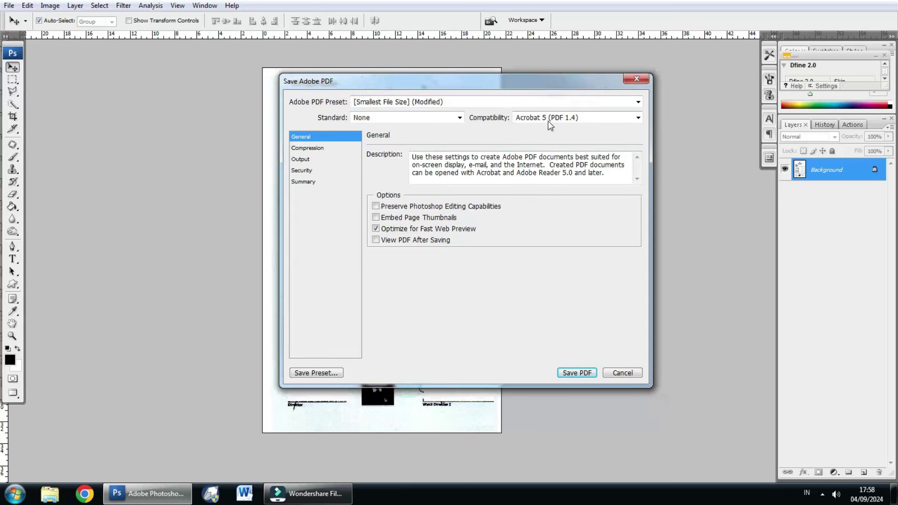
click(307, 149)
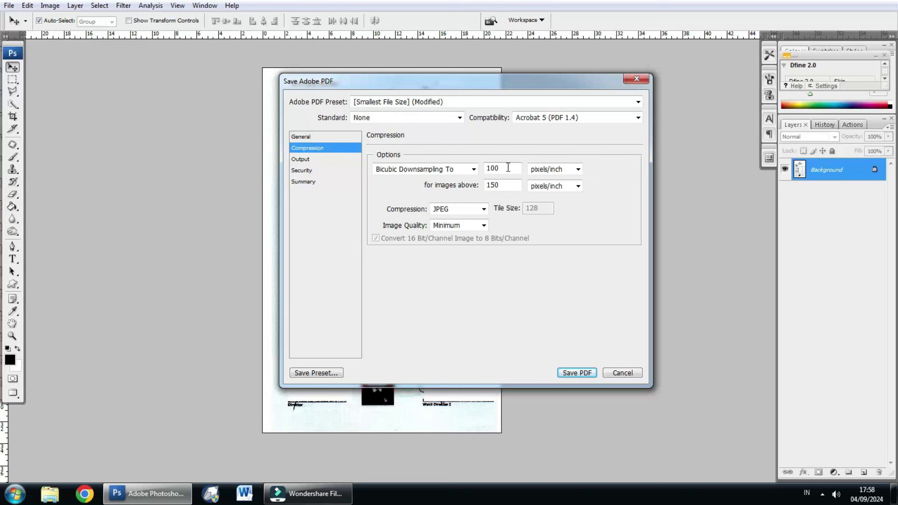
click(434, 102)
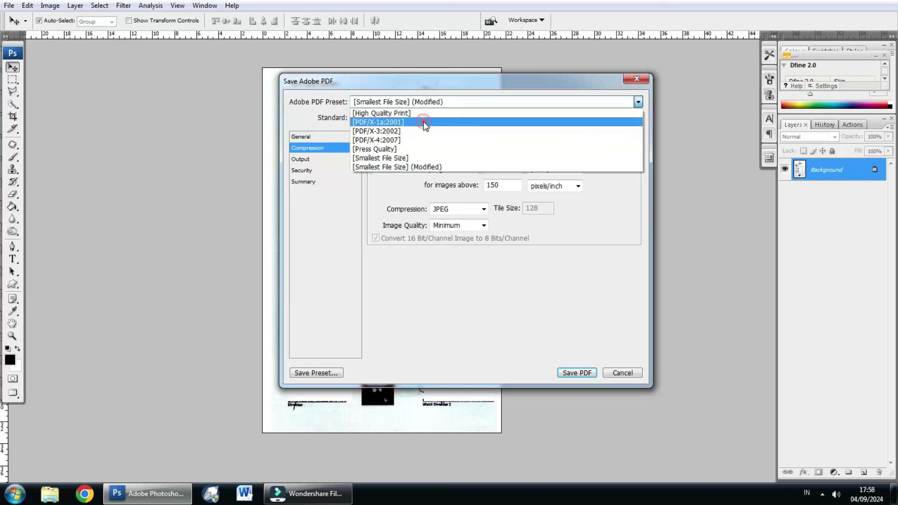
click(424, 123)
click(436, 101)
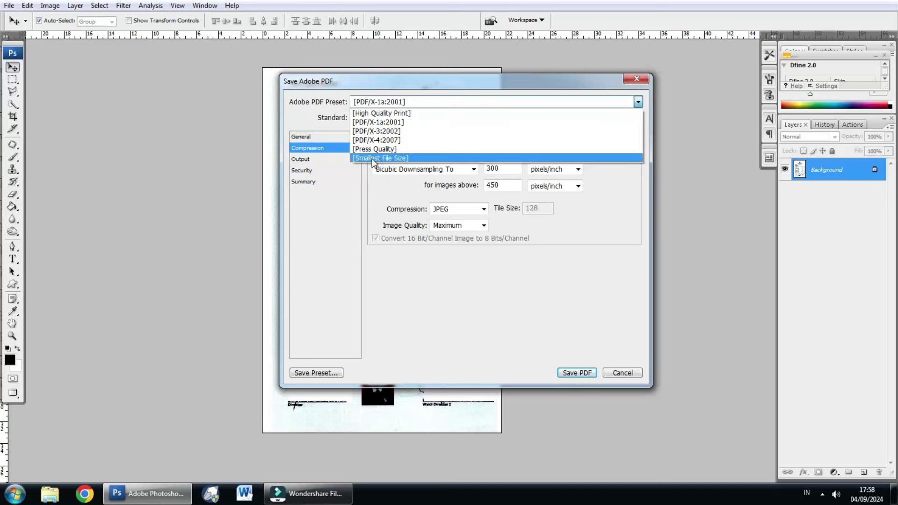
click(405, 159)
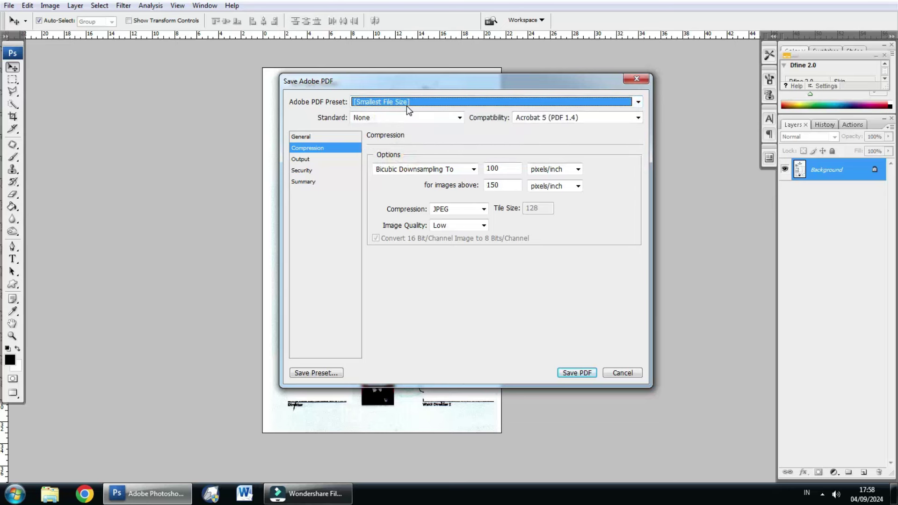
mouse_move(419, 80)
mouse_down()
mouse_move(426, 82)
mouse_move(389, 83)
mouse_up()
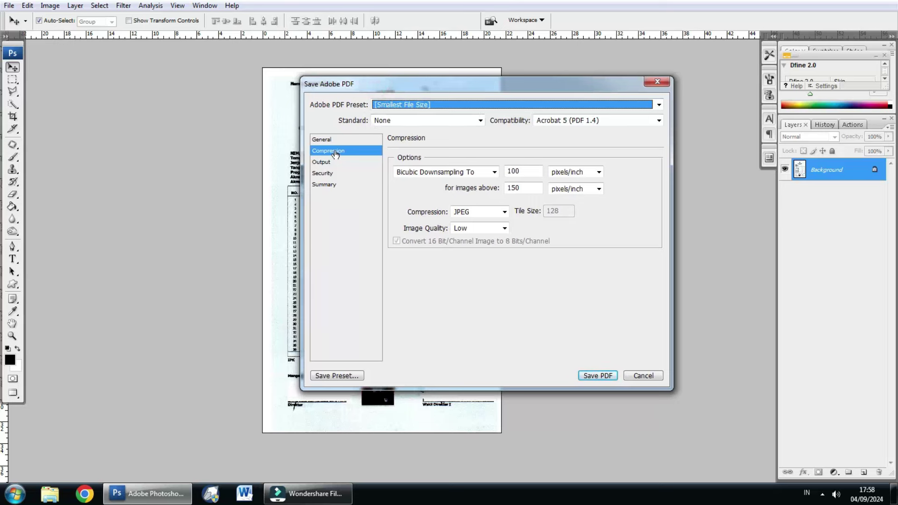
Downsample images above 450 ppi to 300 ppi and save the PDF
click(335, 155)
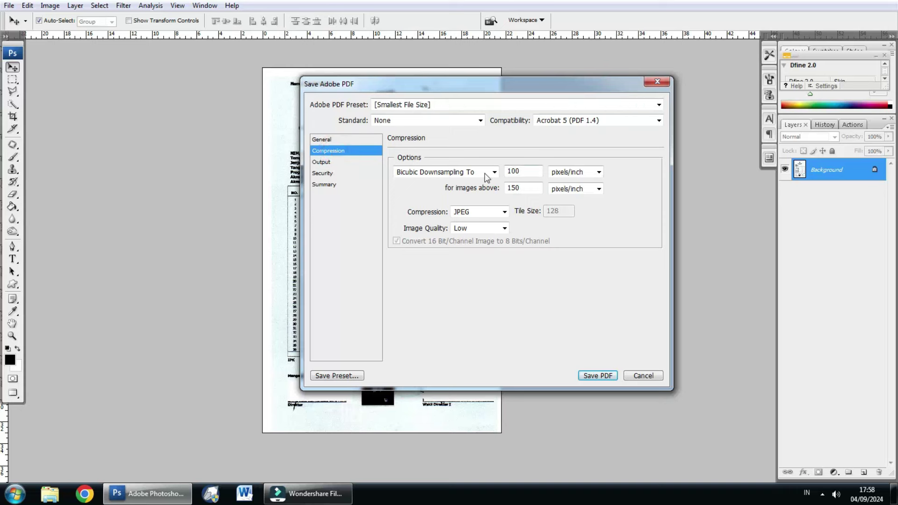
drag(525, 172, 495, 168)
text(3)
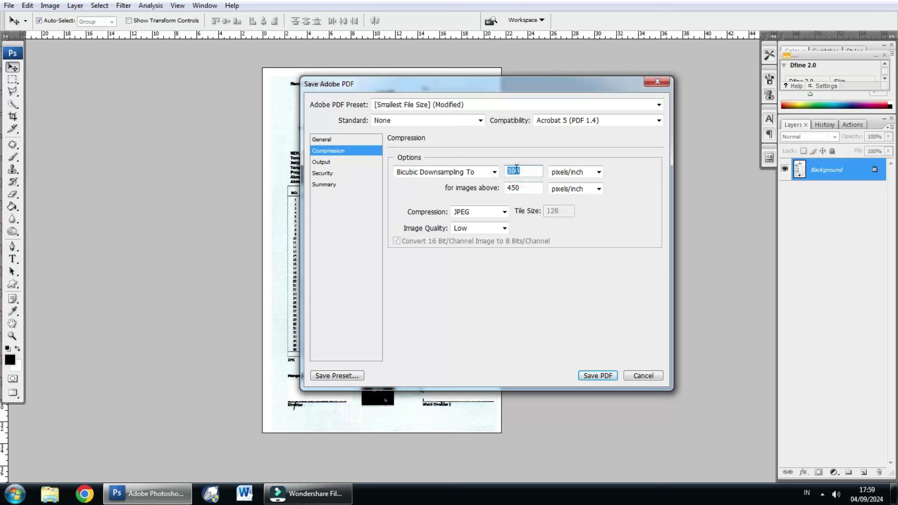
drag(529, 170, 474, 168)
click(522, 188)
double_click(522, 188)
click(524, 187)
click(533, 168)
drag(553, 87, 553, 82)
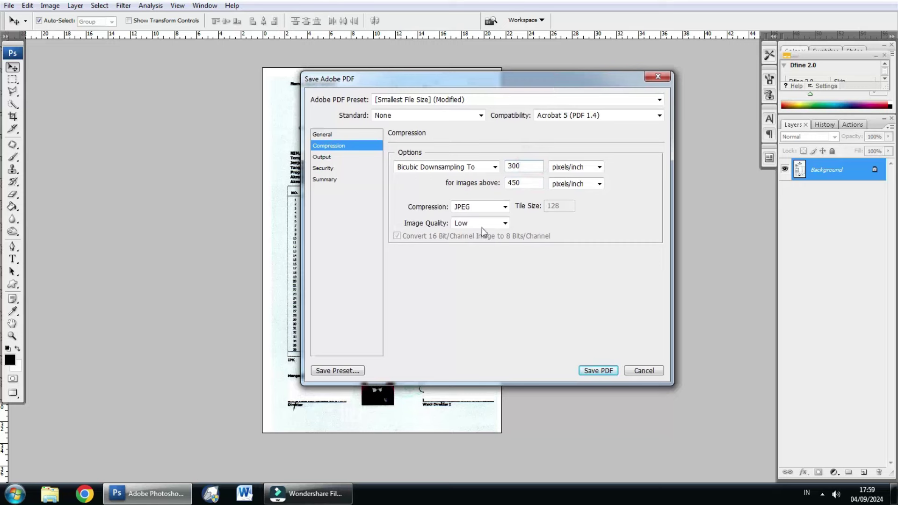
click(599, 370)
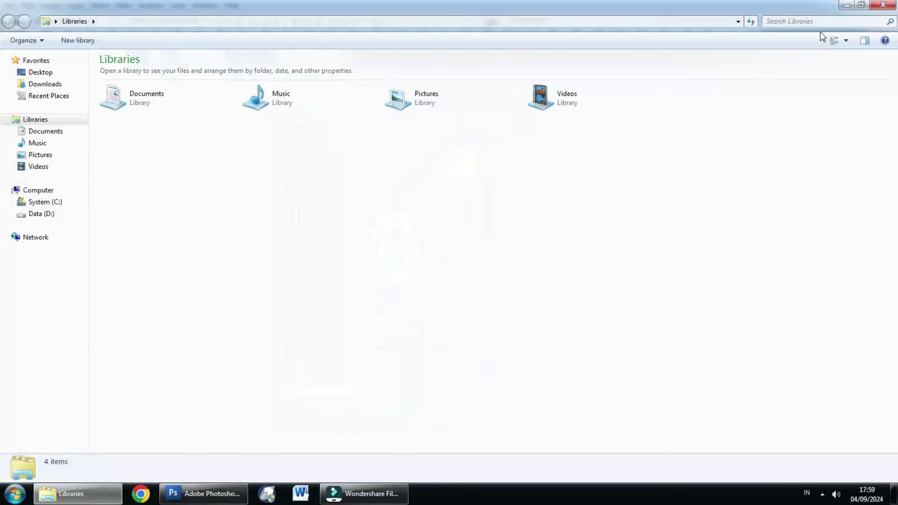
Open the APK folder on Data (D:) and select the 750 KB ijazah PDF
click(48, 215)
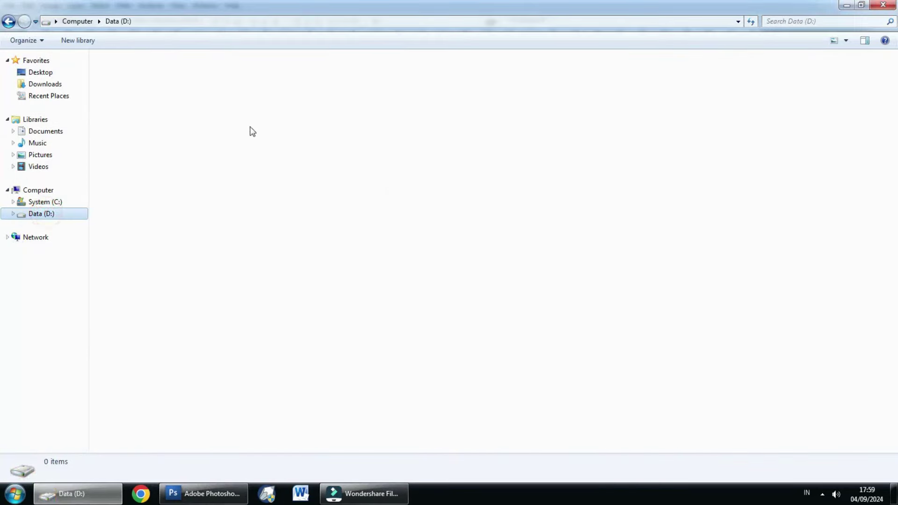
click(209, 108)
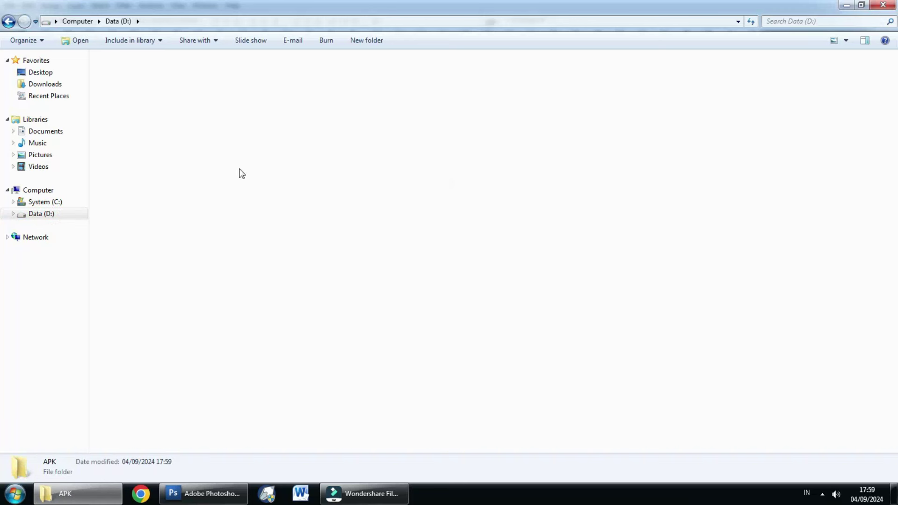
click(9, 21)
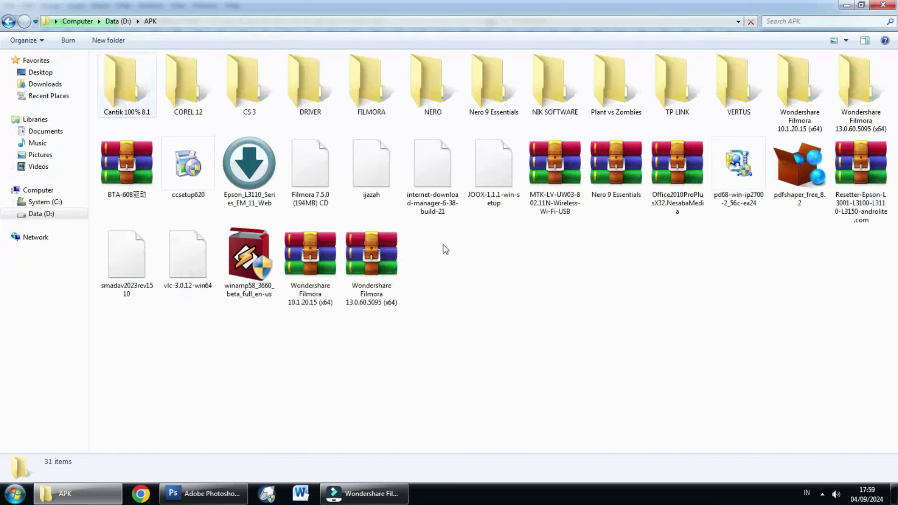
click(368, 175)
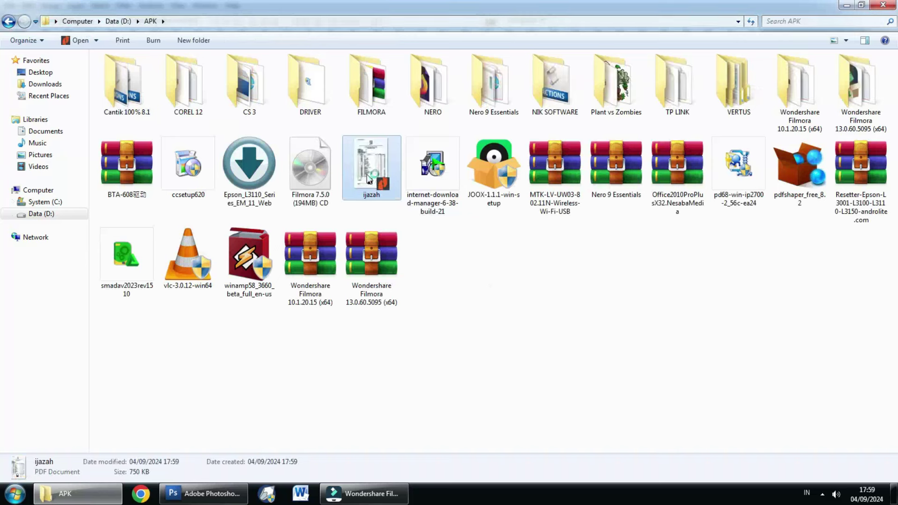
mouse_move(371, 169)
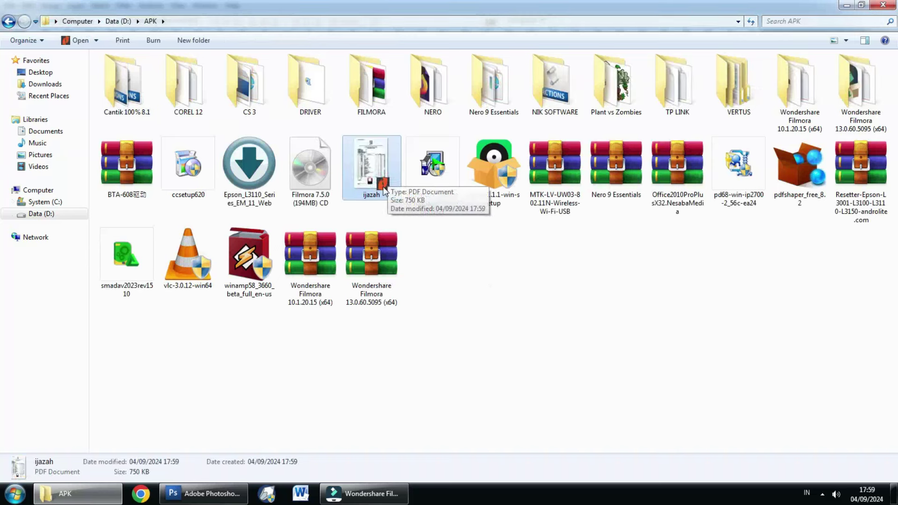
Open ijazah.pdf in Nitro Pro and scroll down to the grade table
double_click(377, 176)
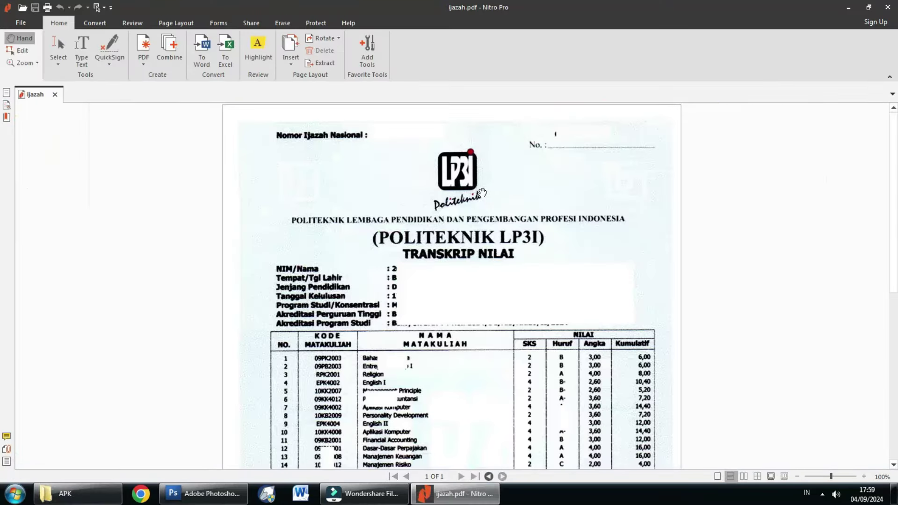
scroll(366, 159, down, 3)
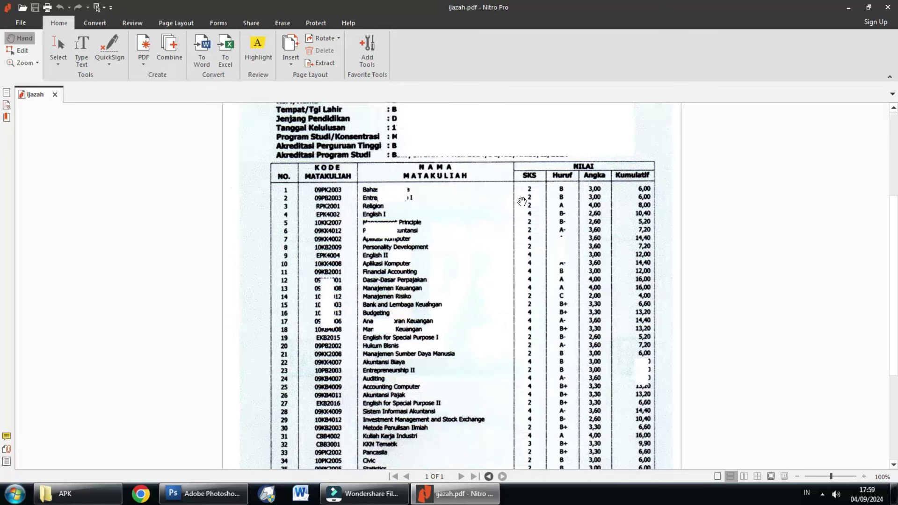